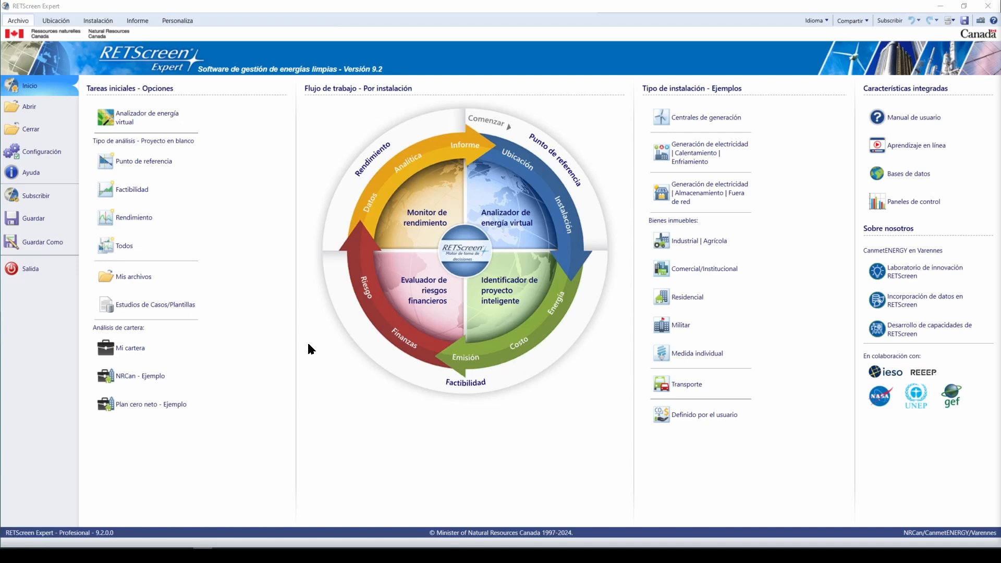
Open the virtual energy analyzer and set the facility type to Transporte
mouse_move(476, 392)
mouse_move(718, 387)
click(169, 121)
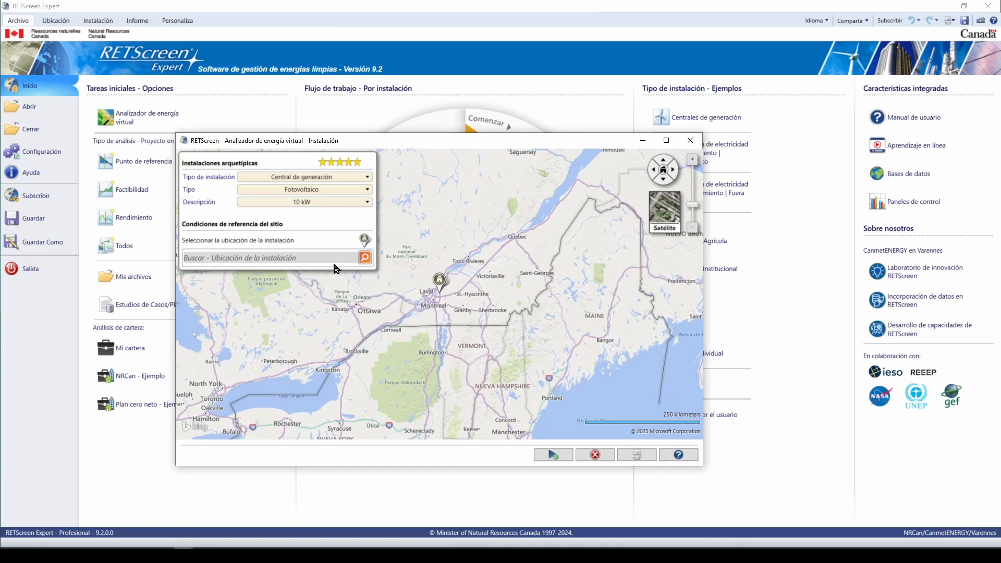
click(294, 180)
click(324, 313)
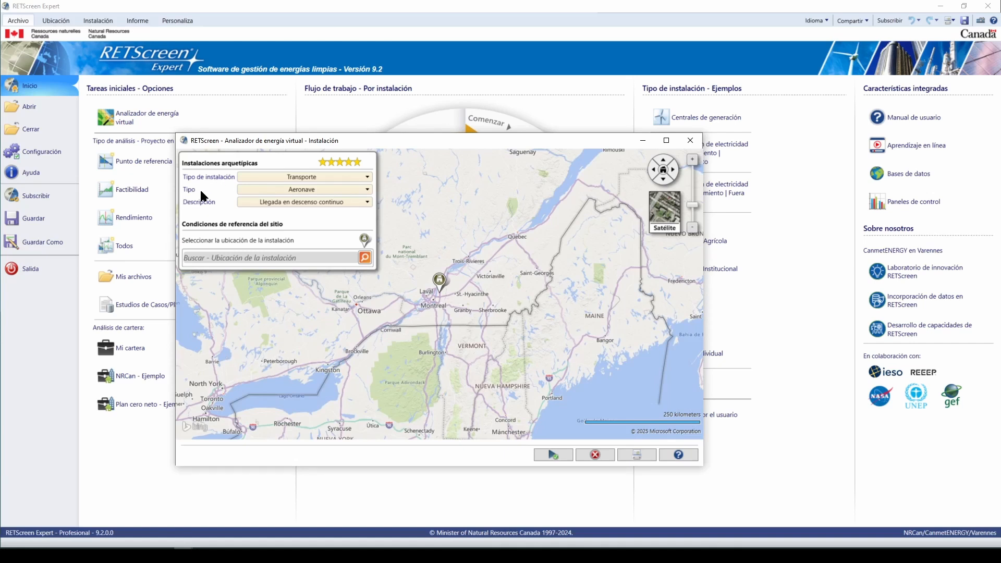
Review the available transport types and the archetype descriptions offered for Aeronave
click(280, 190)
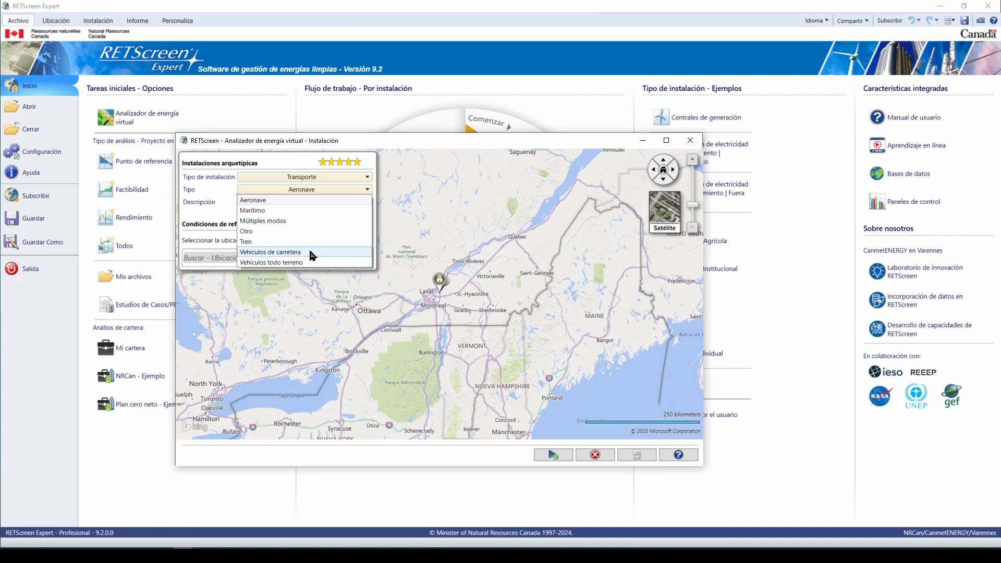
click(315, 200)
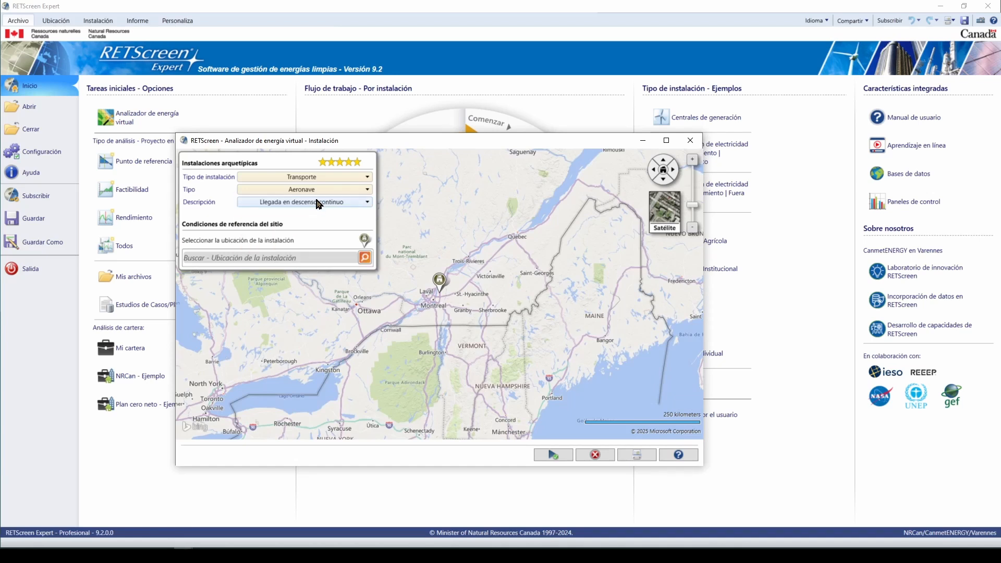
click(317, 204)
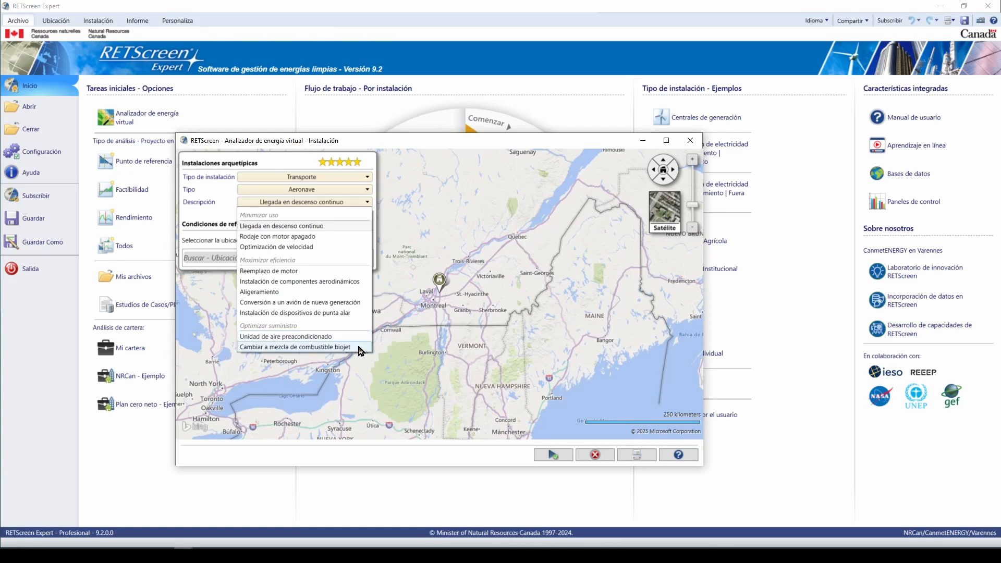
click(327, 194)
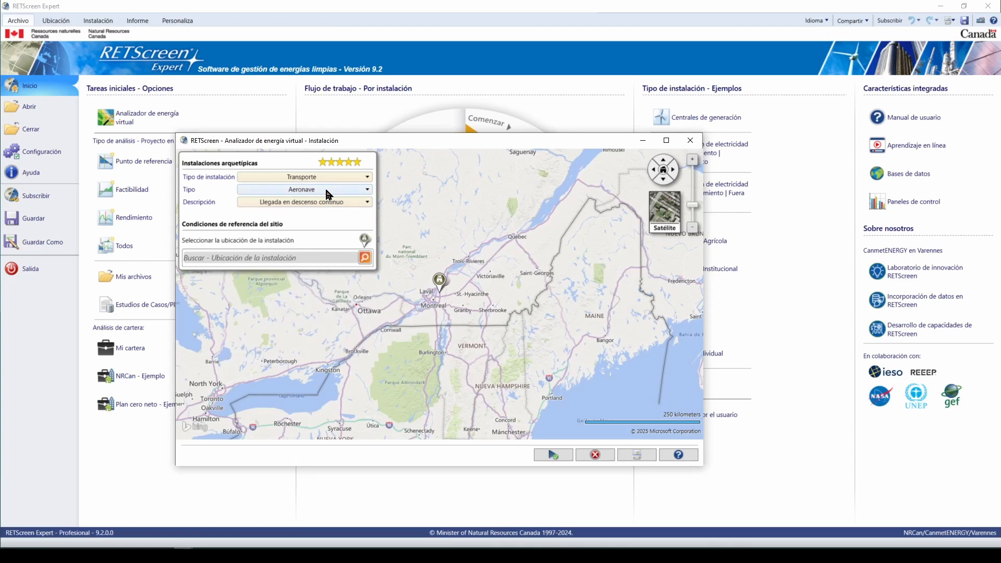
Set the transport type to Marítimo and review its full set of archetype descriptions
click(326, 191)
click(324, 203)
click(324, 203)
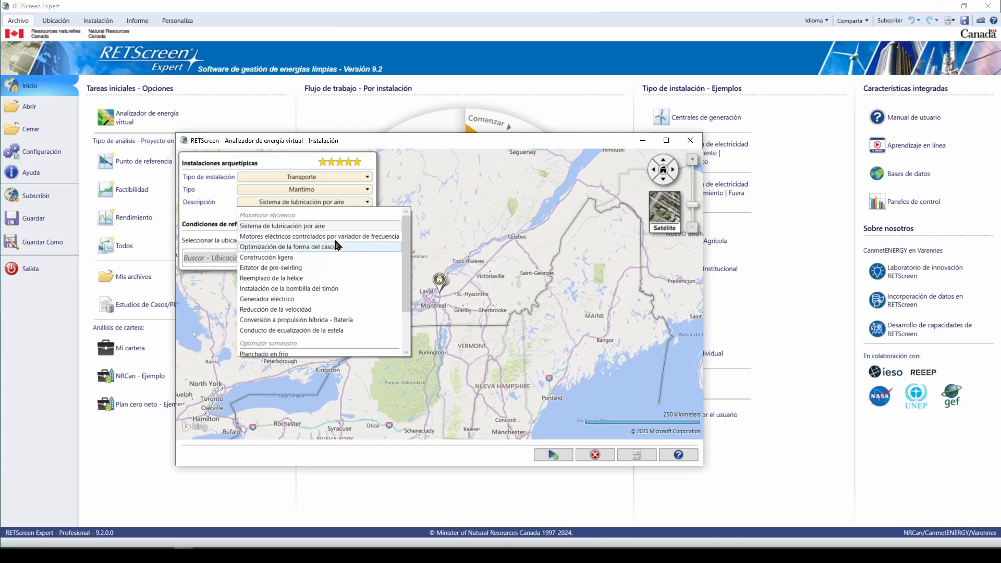
scroll(321, 315, down, 2)
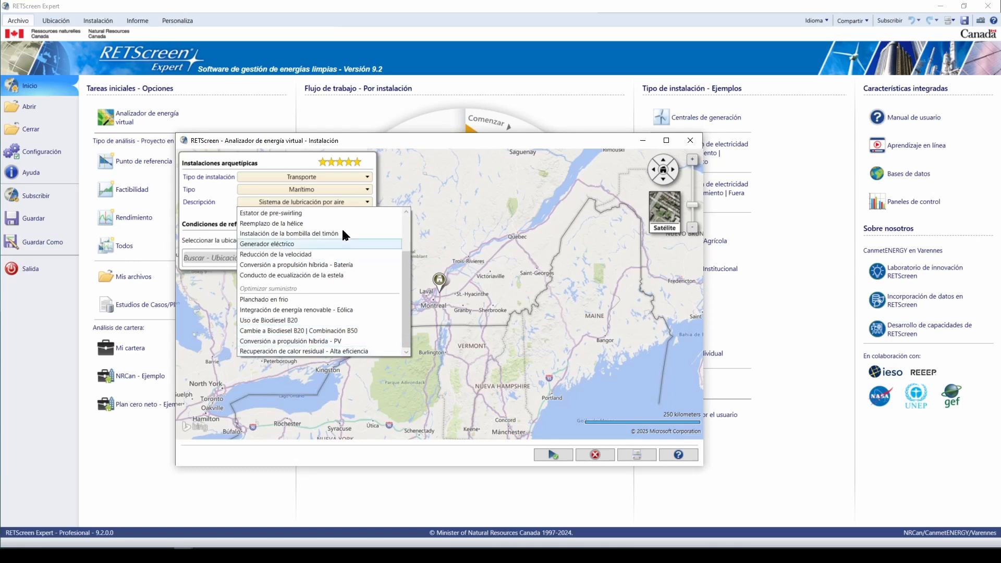
click(323, 188)
Set the transport type to Múltiples modos and review its archetype descriptions
click(324, 188)
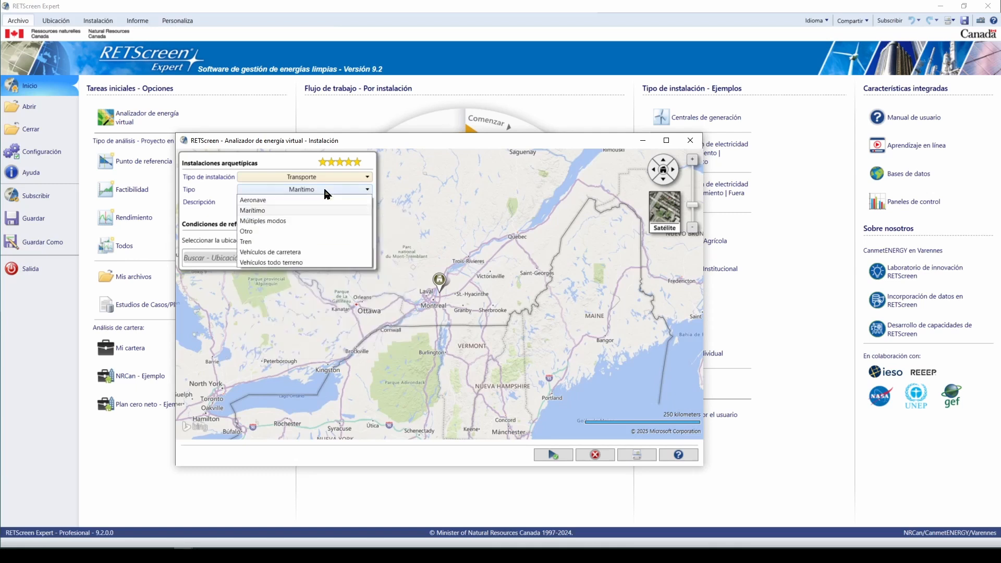
click(316, 220)
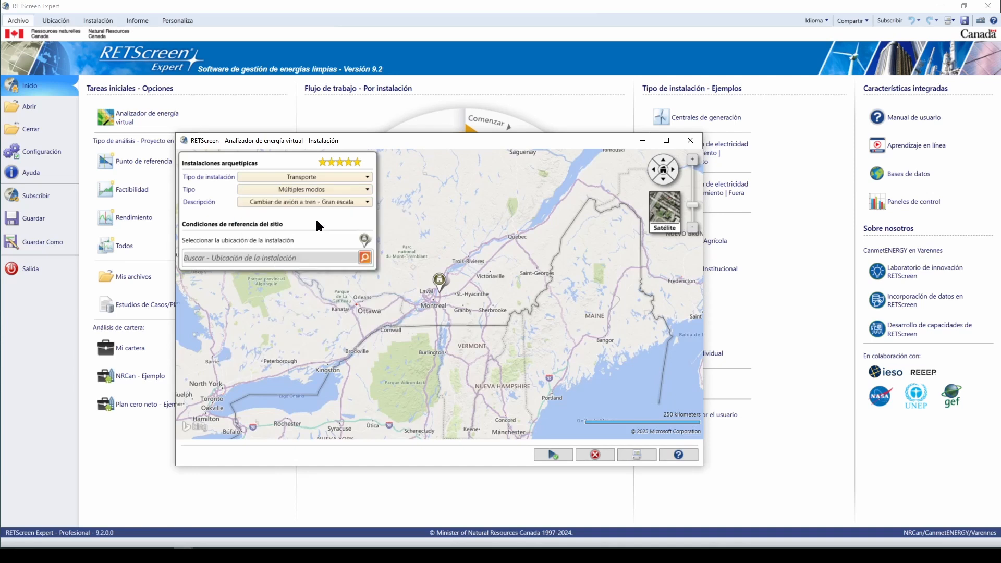
click(325, 205)
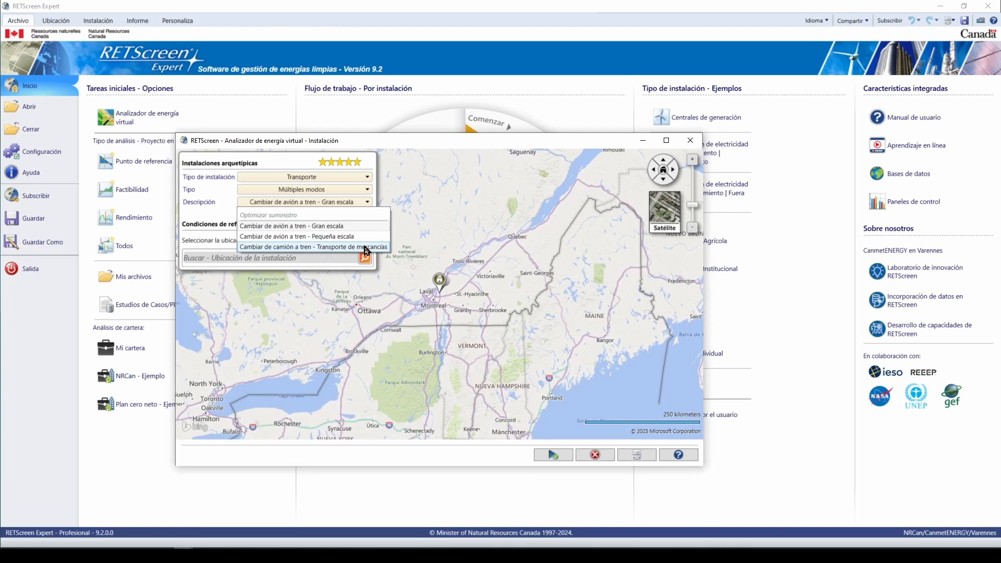
click(346, 188)
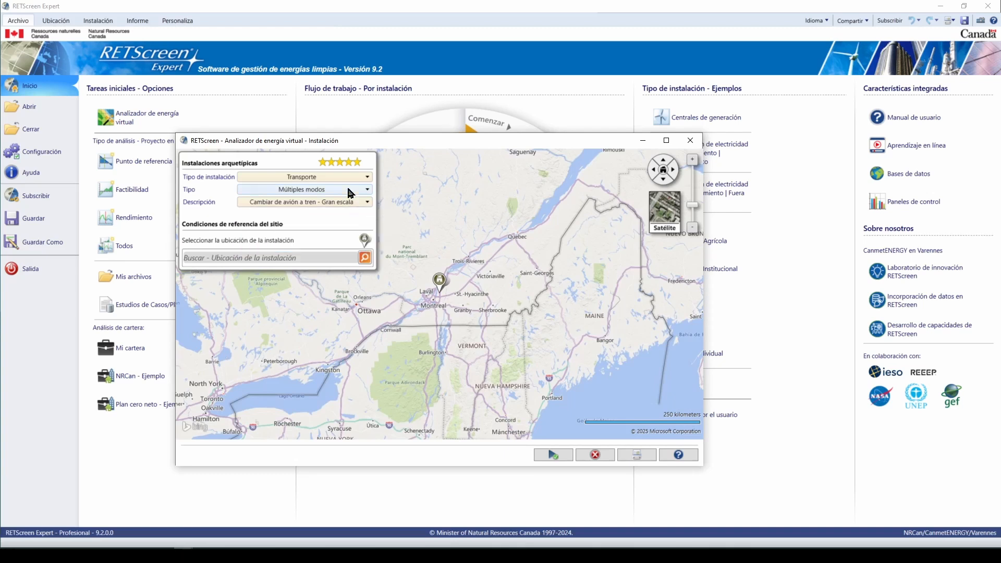
Set the transport type to Otro and review its archetype descriptions
click(346, 188)
click(333, 231)
click(338, 201)
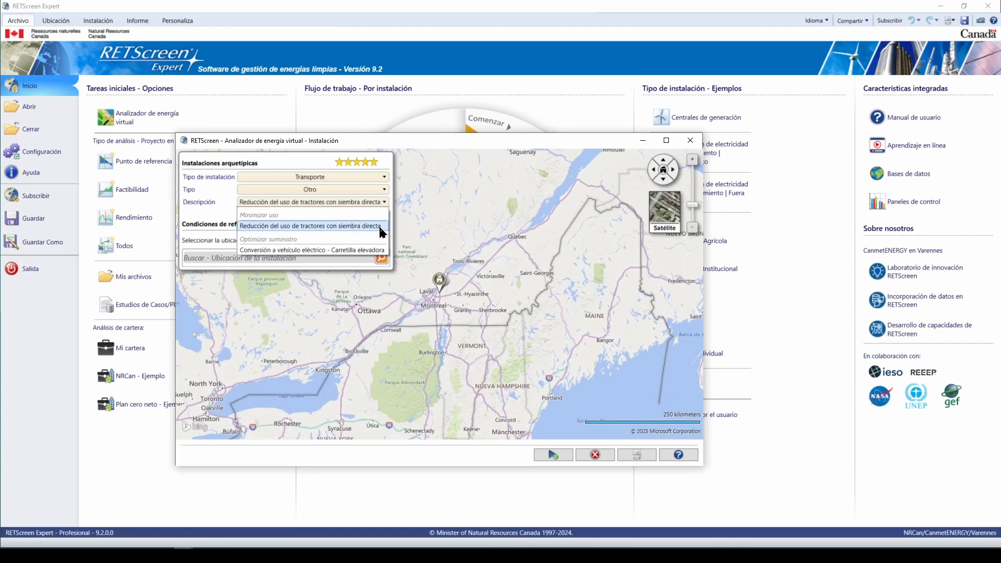
click(372, 255)
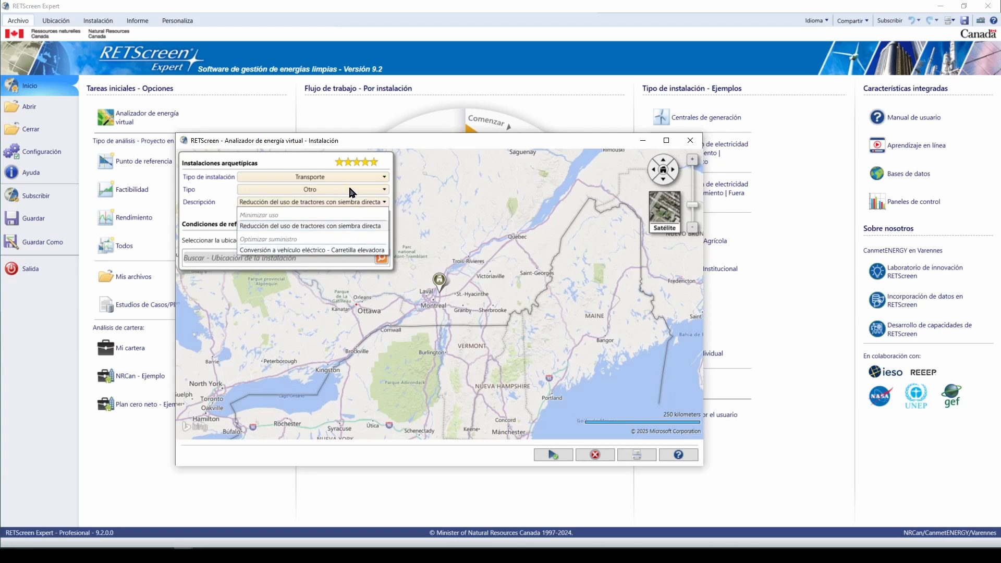
Set the transport type to Tren and review its archetype descriptions
click(348, 189)
click(348, 241)
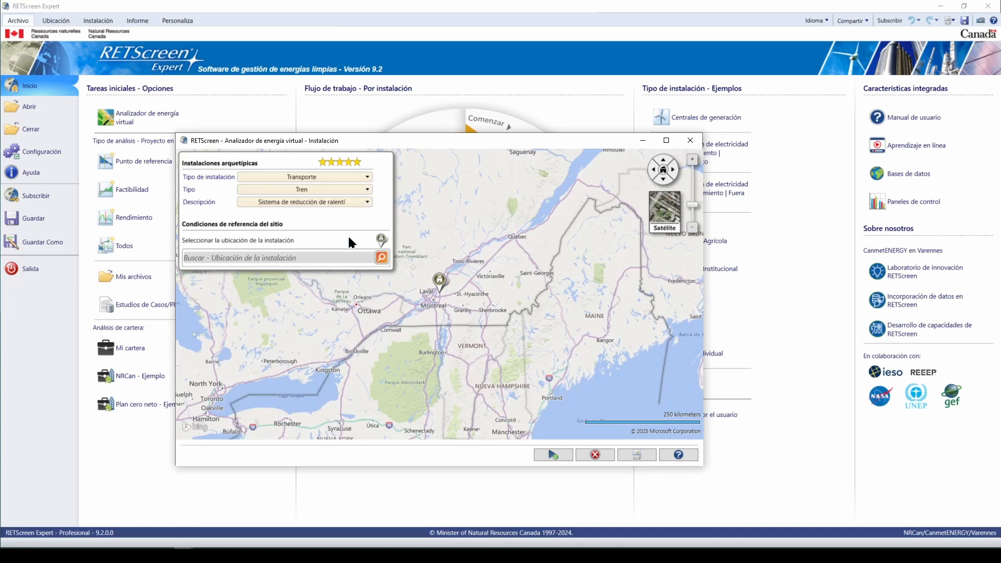
click(366, 203)
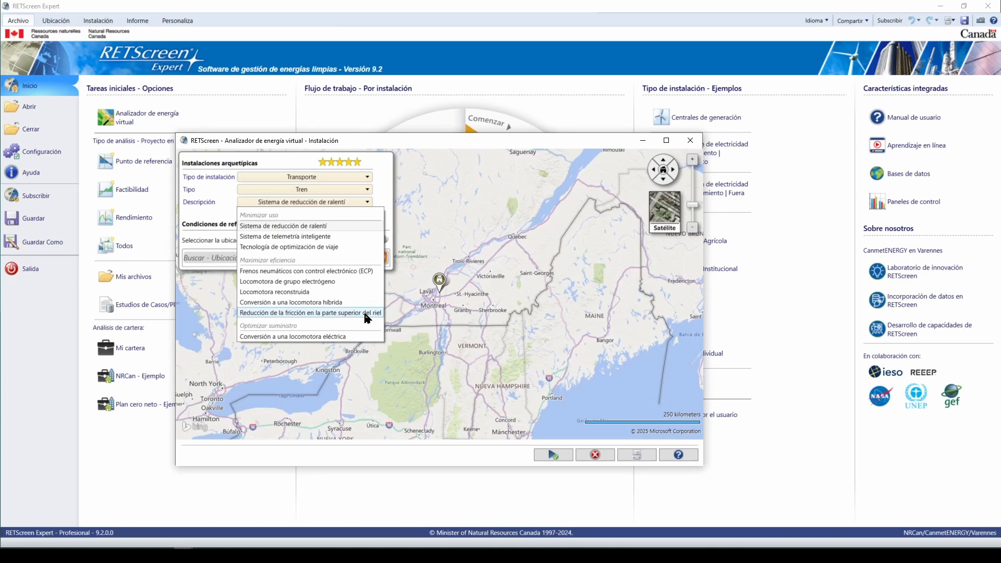
click(367, 189)
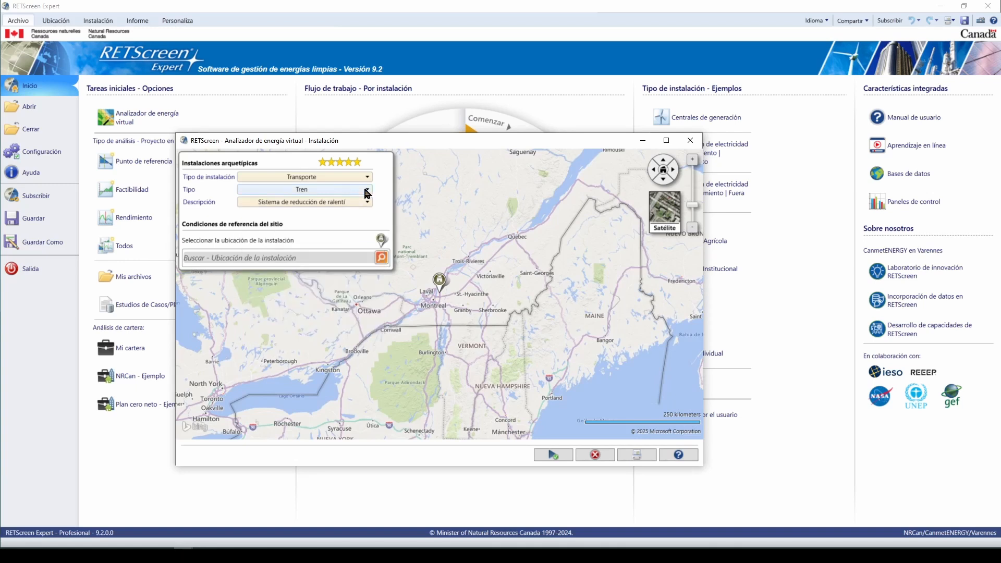
Set the transport type to Vehículos de carretera and review all its archetype descriptions
click(367, 189)
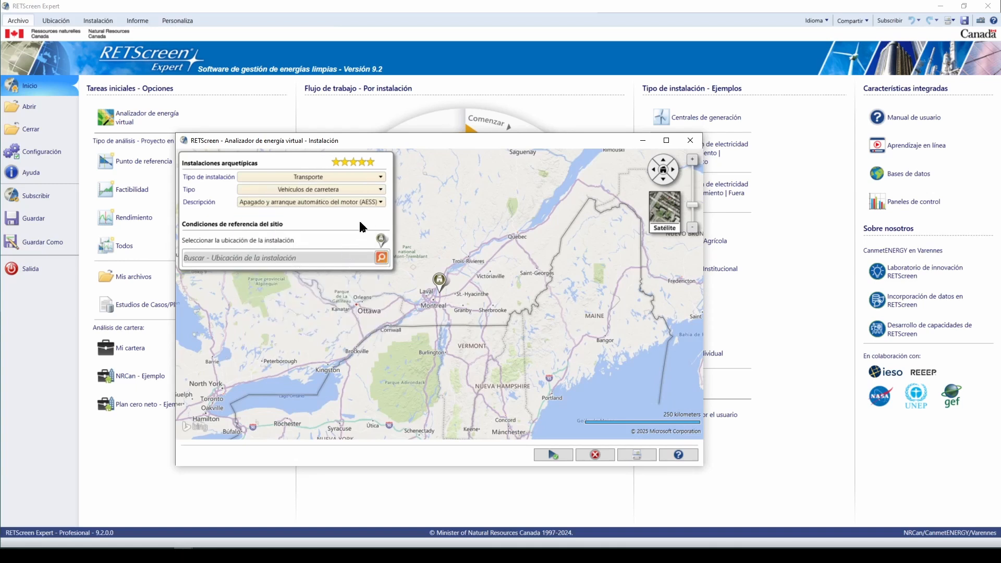
click(374, 205)
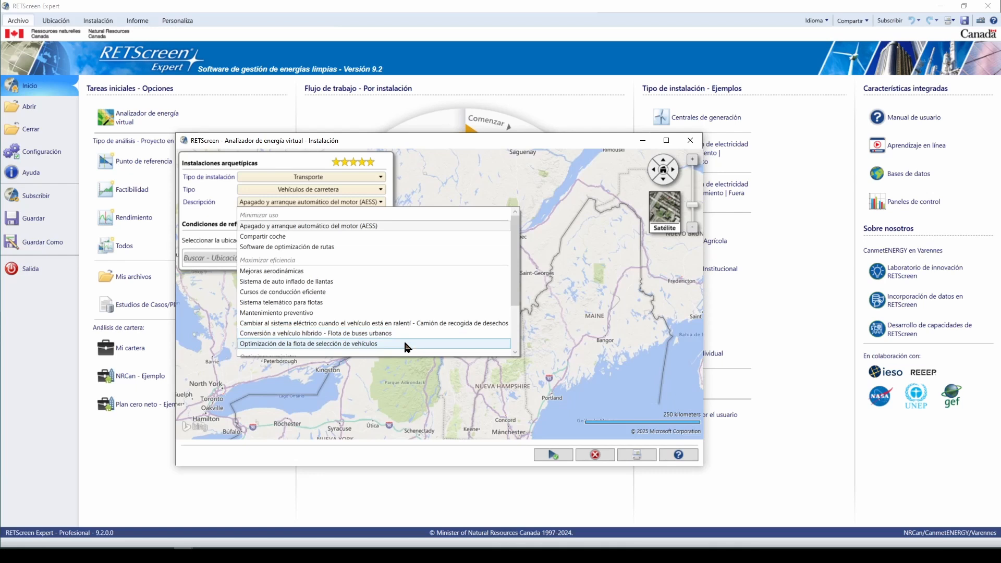
scroll(404, 347, down, 2)
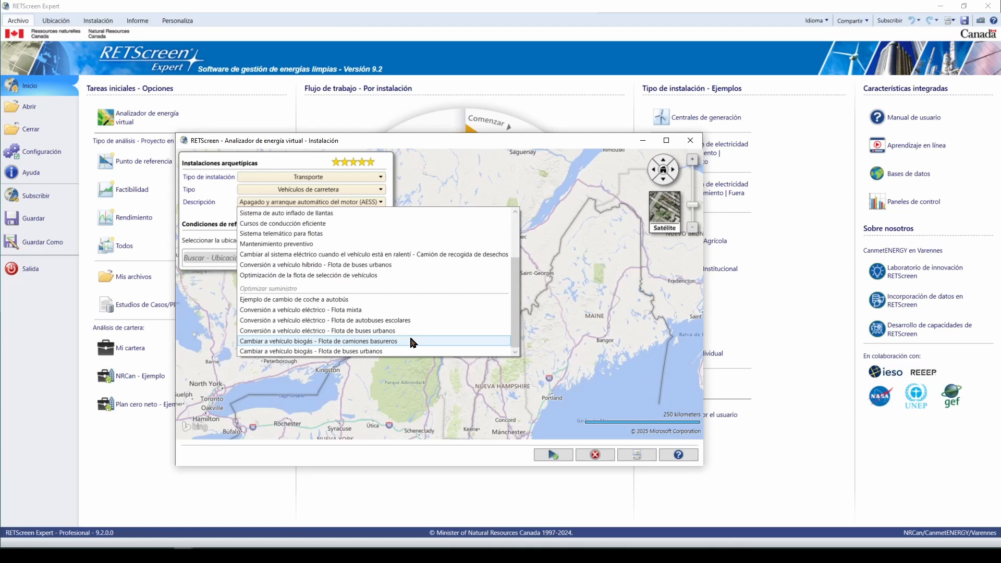
click(362, 189)
Set the transport type to Vehículos todo terreno and review its archetype descriptions
click(363, 189)
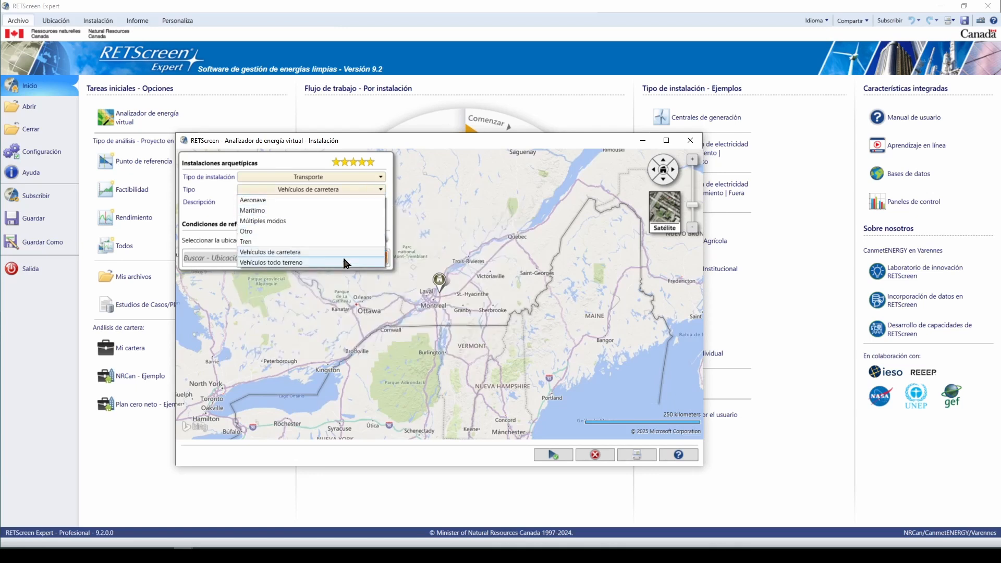
click(344, 262)
click(358, 203)
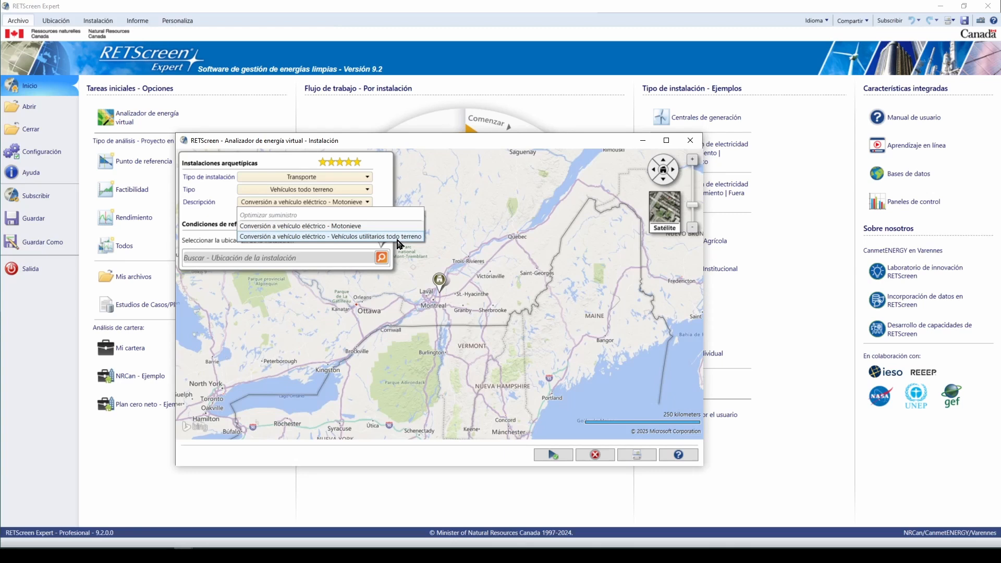
click(323, 258)
Search for "Hope" and set the facility location to Hope Airport (Man), British Columbia, Canadá
click(323, 258)
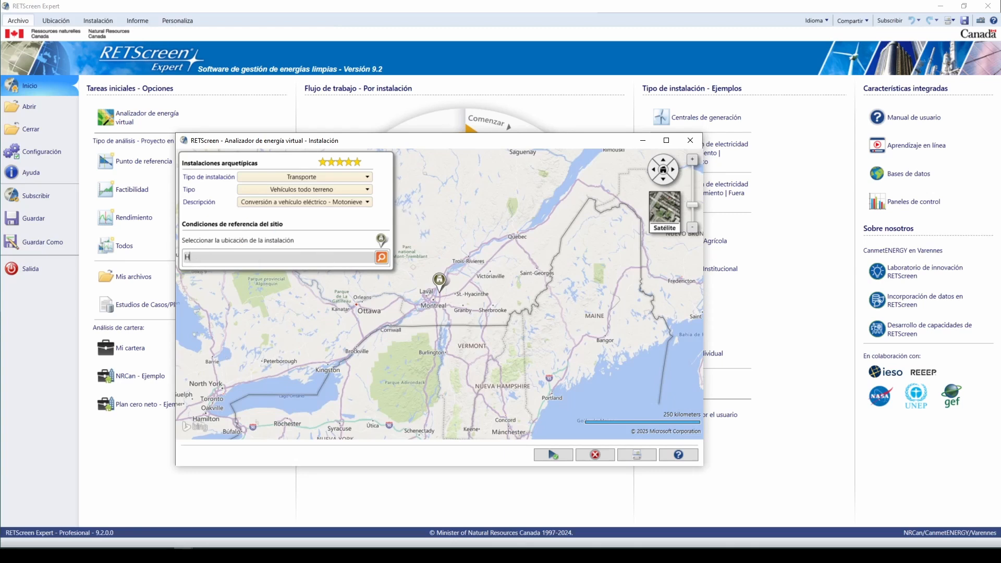
text(Hope)
click(300, 269)
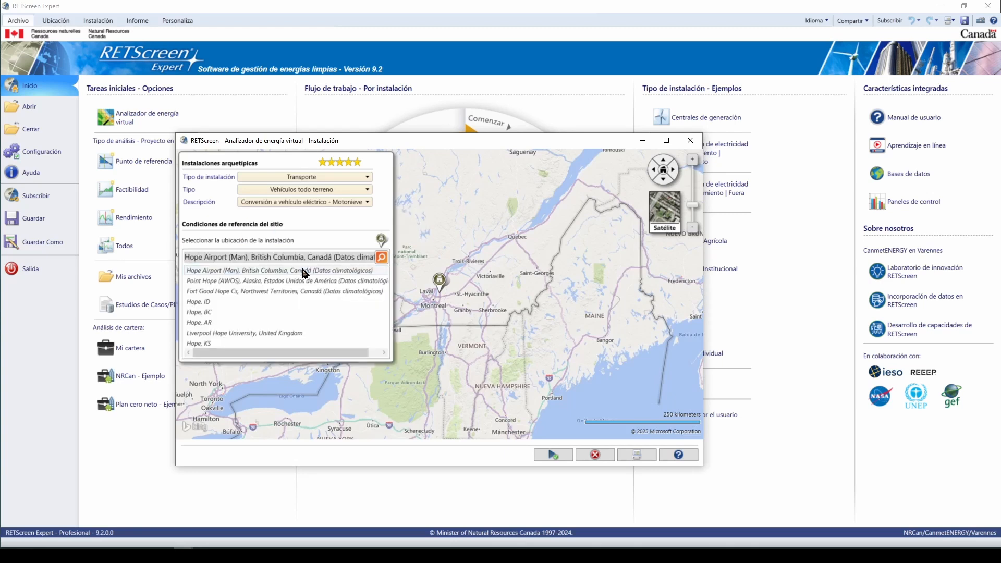
click(381, 259)
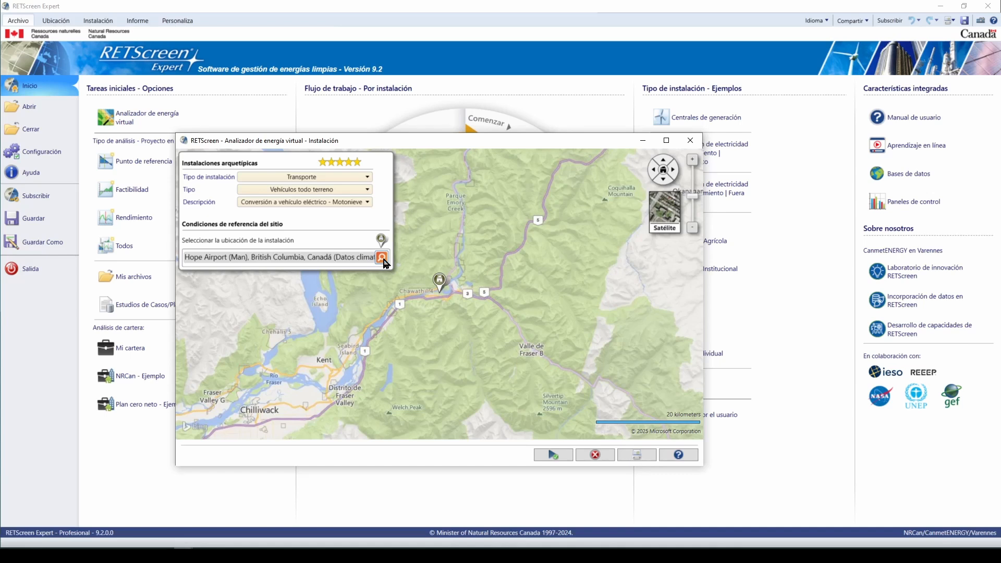
Choose the Vehículos de carretera archetype "Conversión a vehículo eléctrico - Flota de autobuses escolares" and generate the project
click(351, 189)
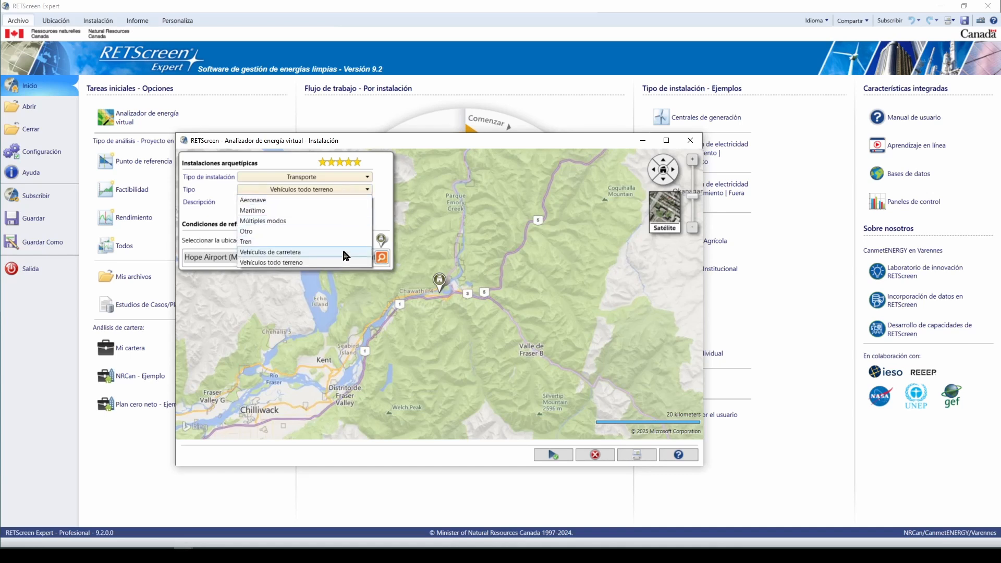
click(342, 248)
click(352, 202)
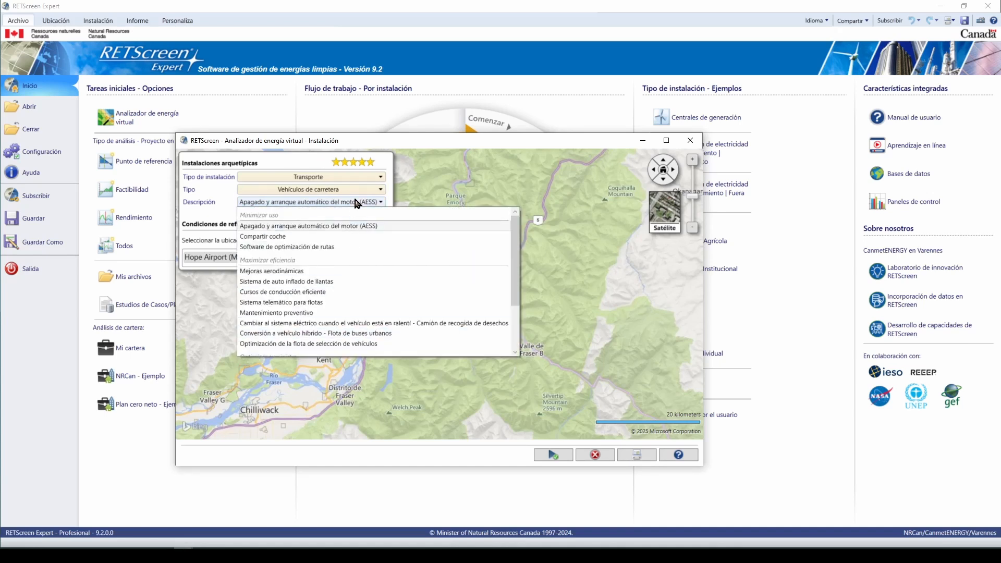
scroll(364, 282, down, 2)
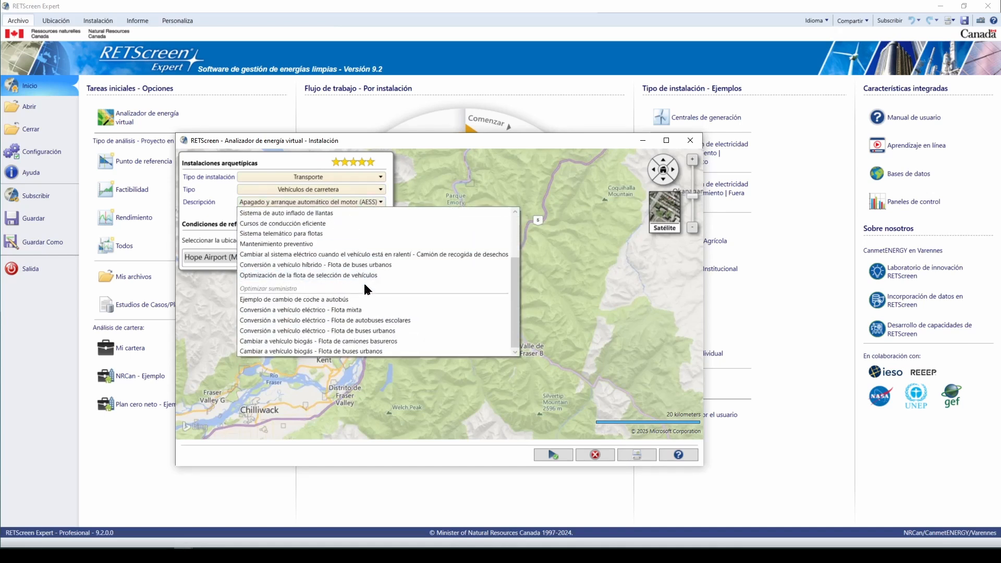
click(404, 320)
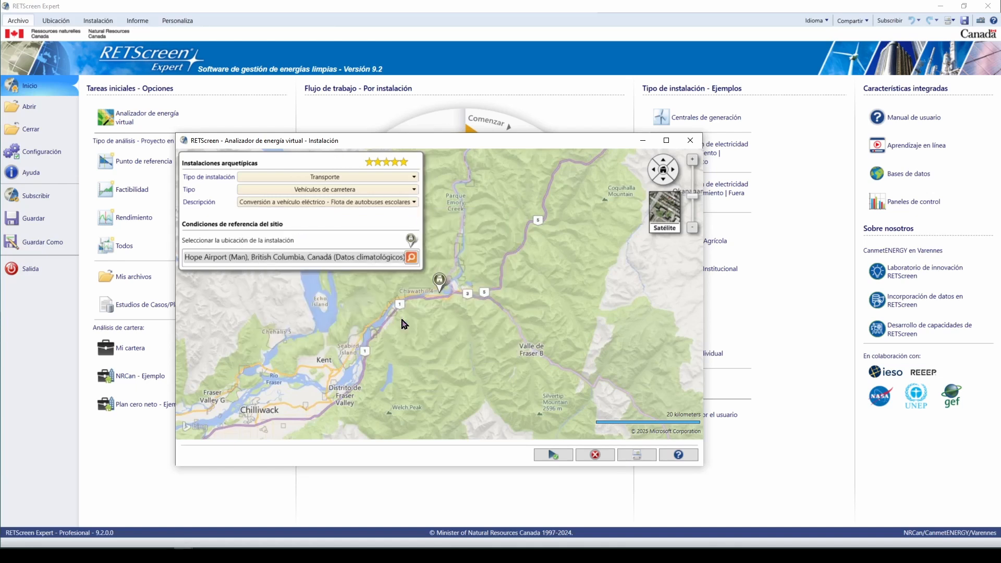
click(552, 455)
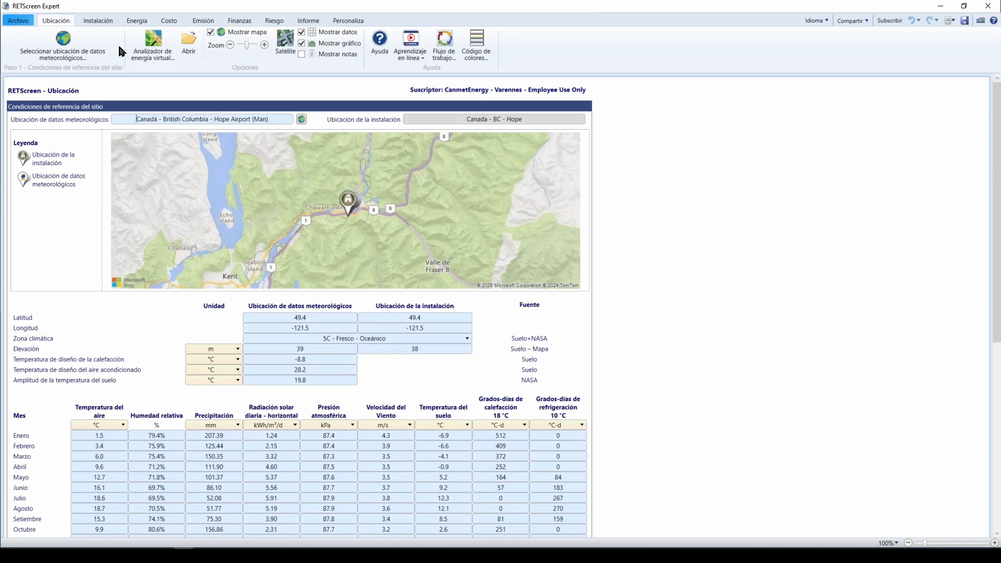
Examine the facility information, the fuel consumption benchmark and the energy intensity plan of the school bus fleet
click(105, 24)
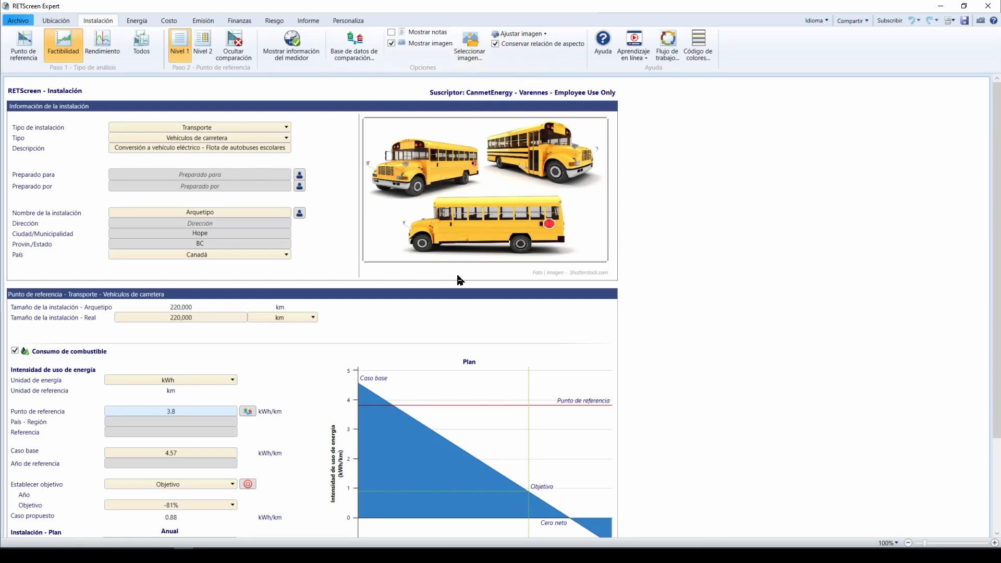
scroll(455, 297, down, 3)
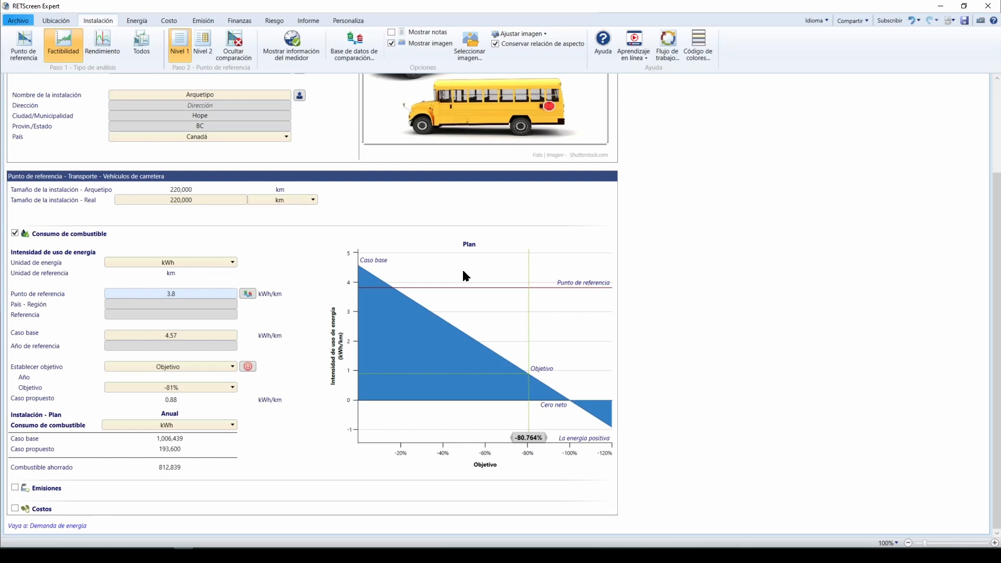
Open the energy model's measure summary and examine its archetype note, highlighting "10 autobuses escolares al final de su ciclo de vida normal"
click(147, 23)
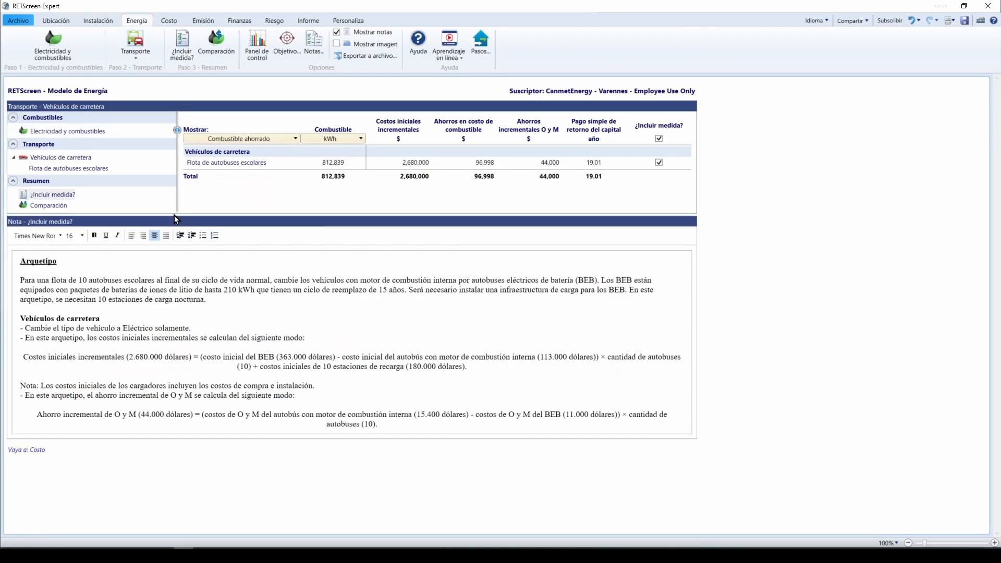
click(72, 197)
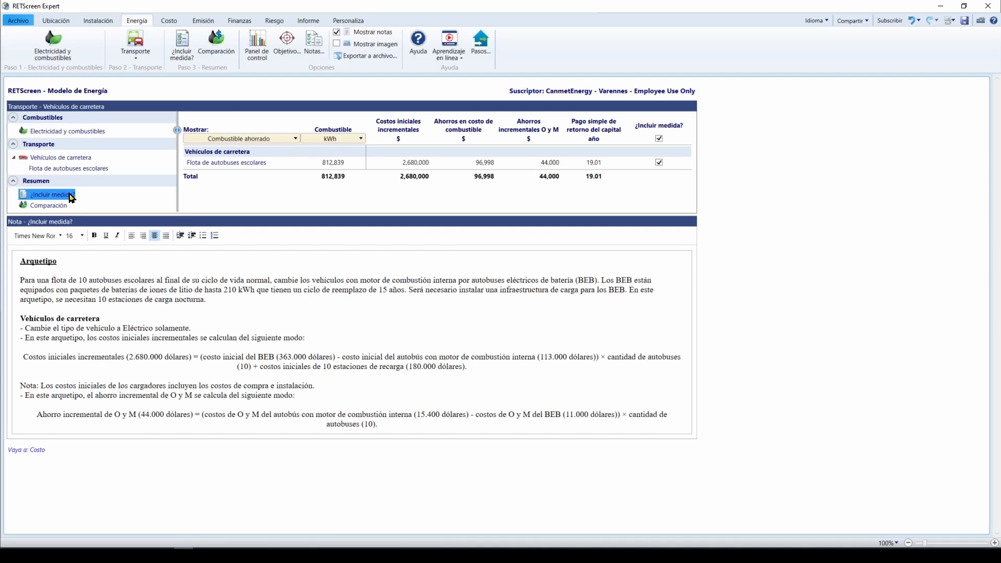
drag(79, 280, 270, 282)
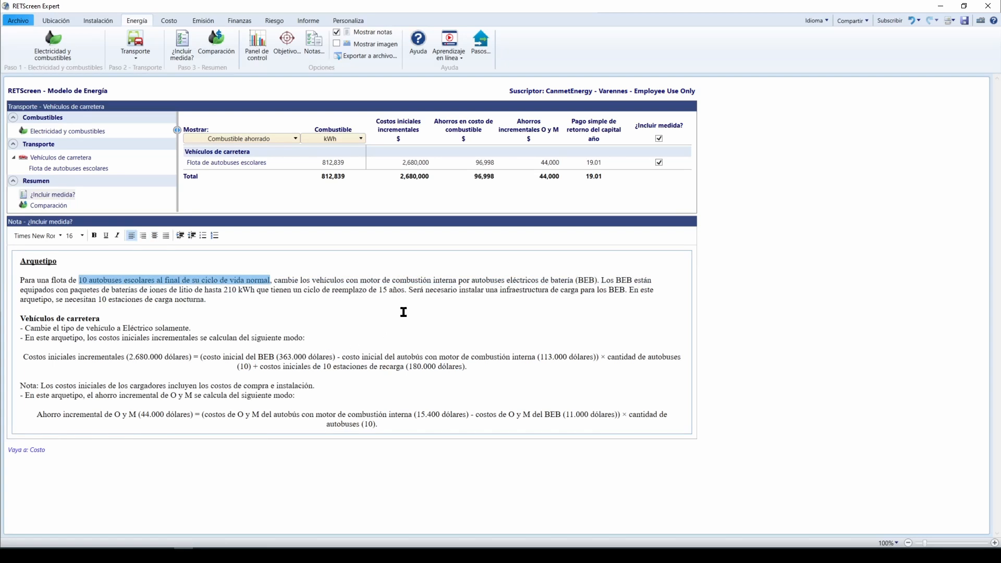
Examine the archetype note, highlighting the combustion engine, the "eléctricos de batería (BEB)" replacement, the battery replacement cycle and "necesitan 10 estaciones de carga nocturna"
click(359, 280)
drag(387, 282, 457, 279)
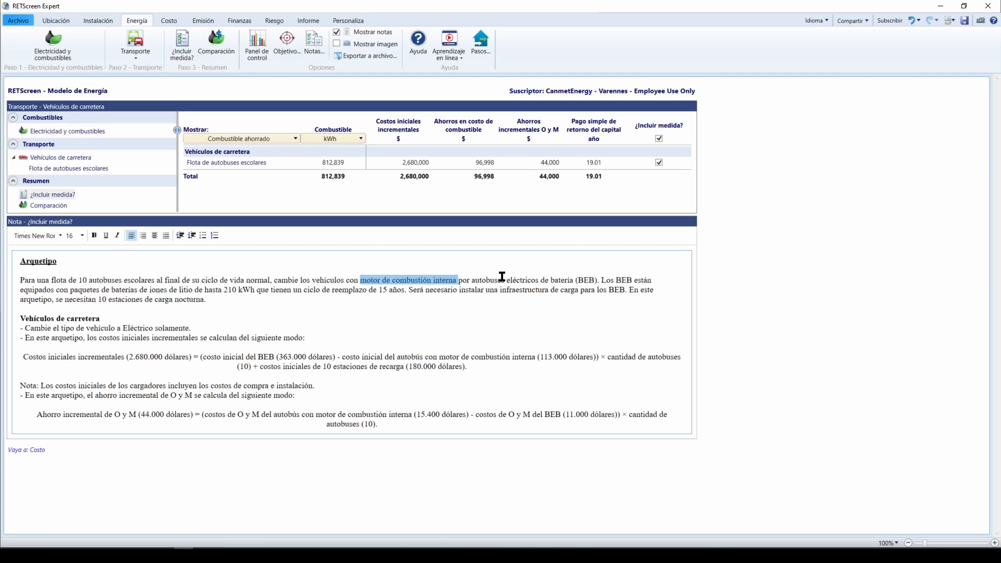
drag(507, 280, 599, 280)
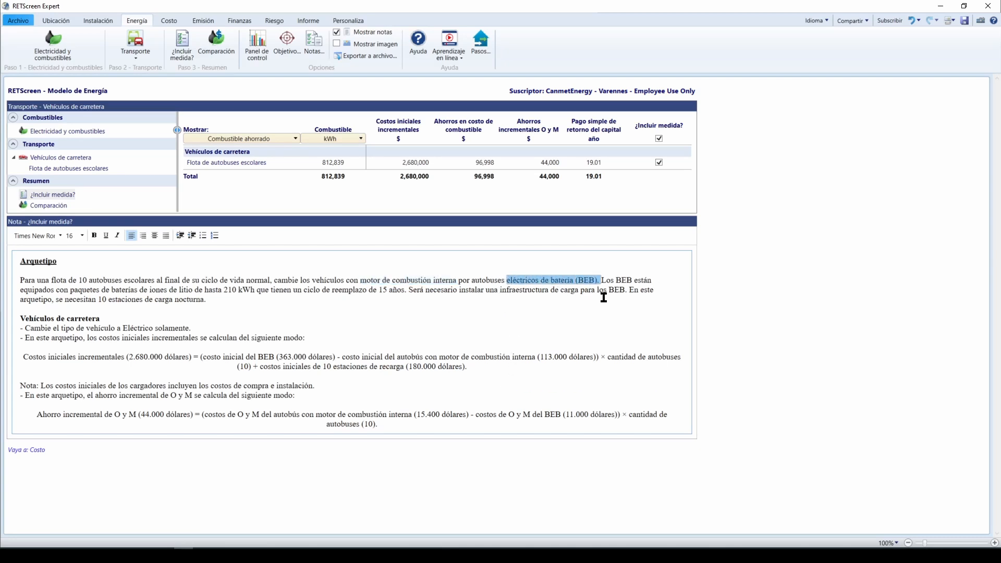
click(601, 280)
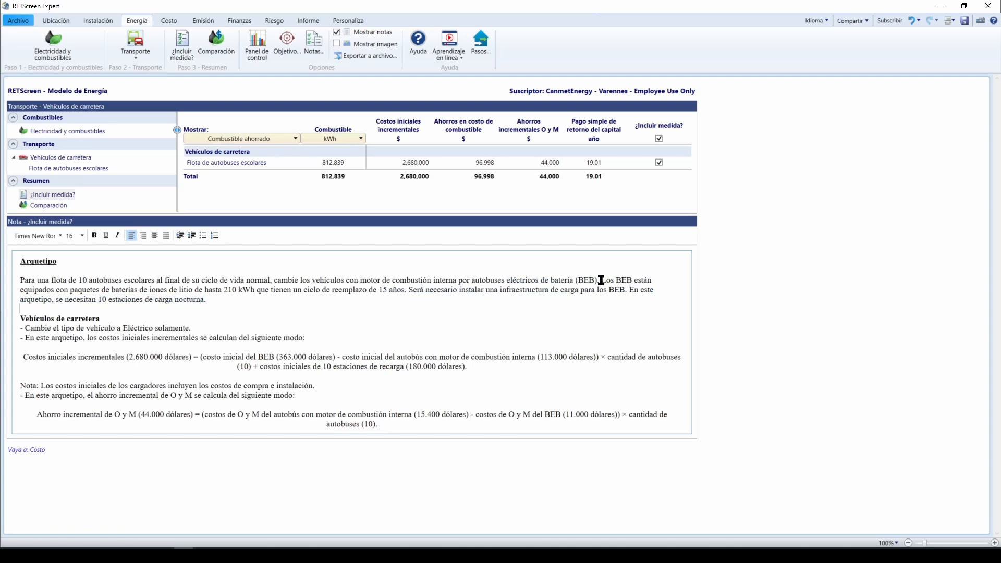
drag(369, 290, 397, 292)
drag(64, 299, 222, 303)
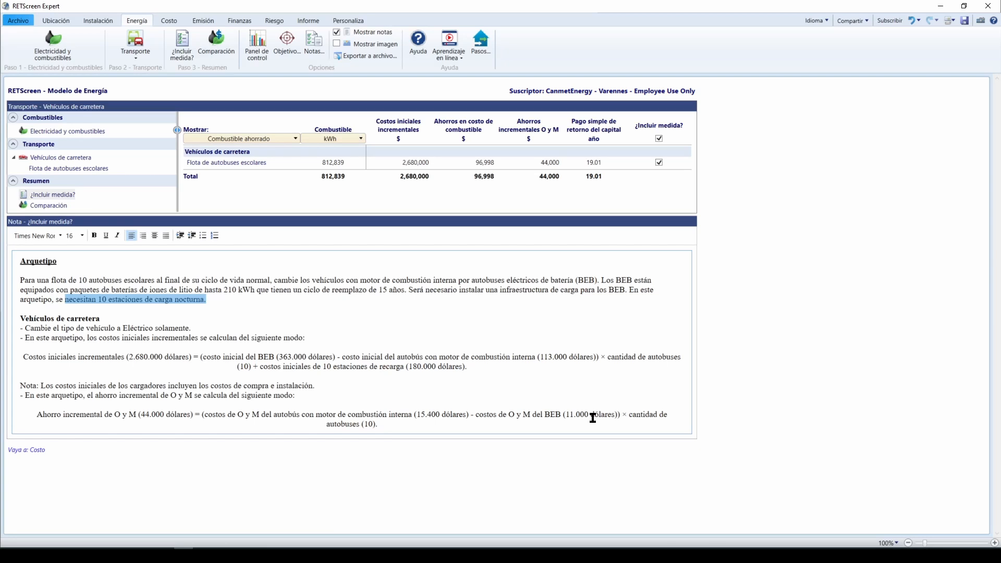
Set the fuel price of Petróleo Diesel (#2) to 1.5 $/L in the electricity and fuels data
click(94, 133)
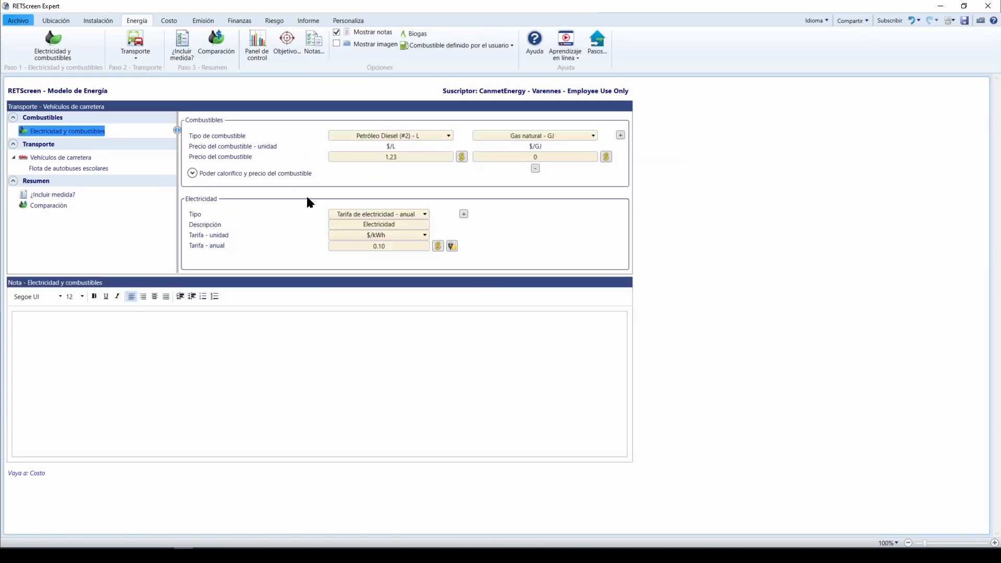
click(405, 159)
text(1)
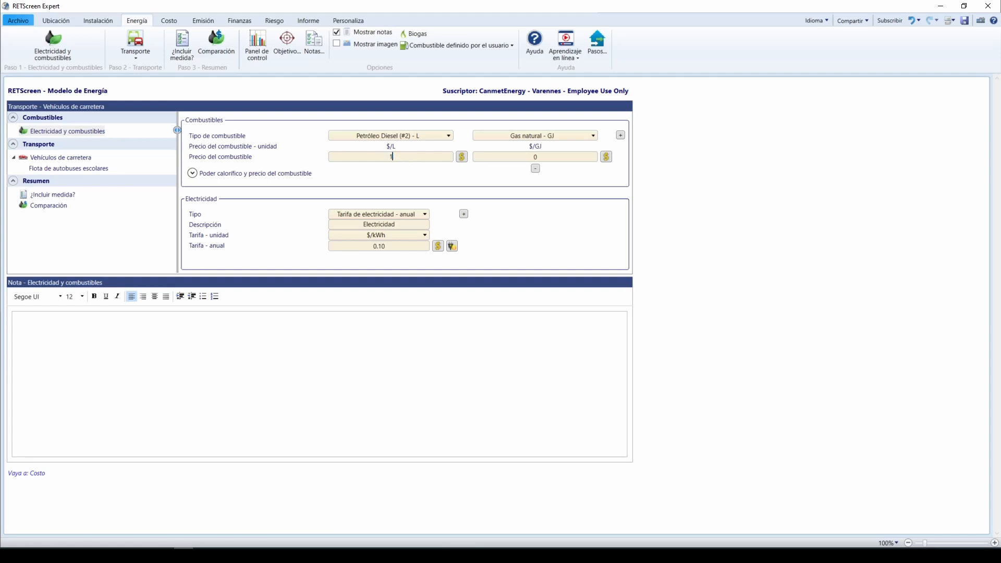
text(.5)
key(Tab)
Open Flota de autobuses escolares and consult the help table of typical average efficiencies for road vehicles with internal combustion engines
click(93, 170)
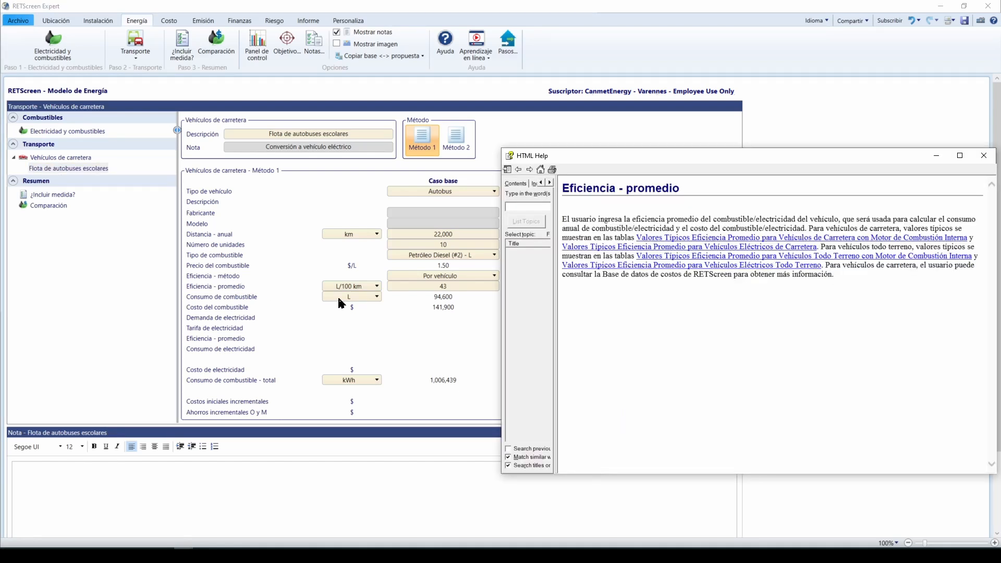
click(693, 241)
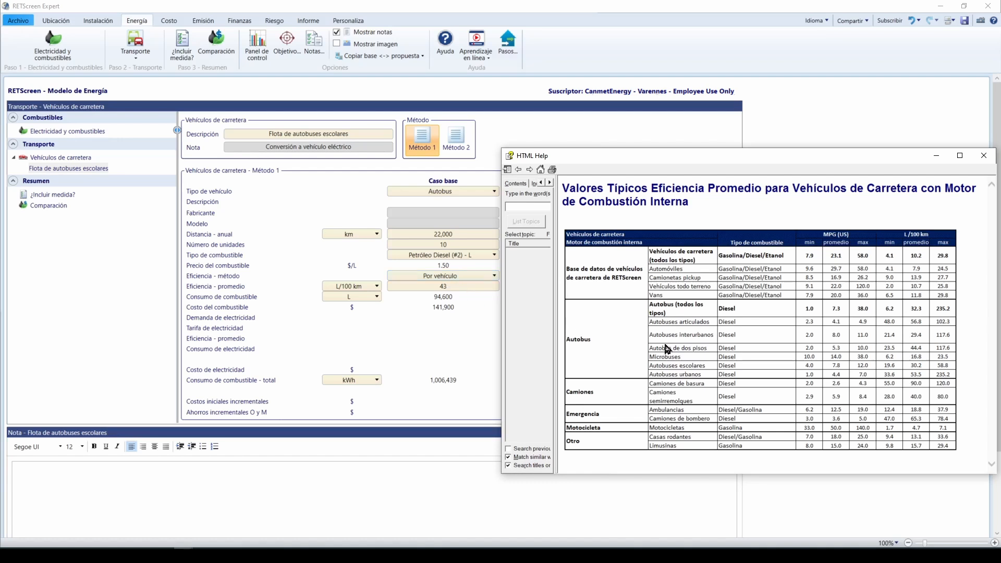
click(984, 156)
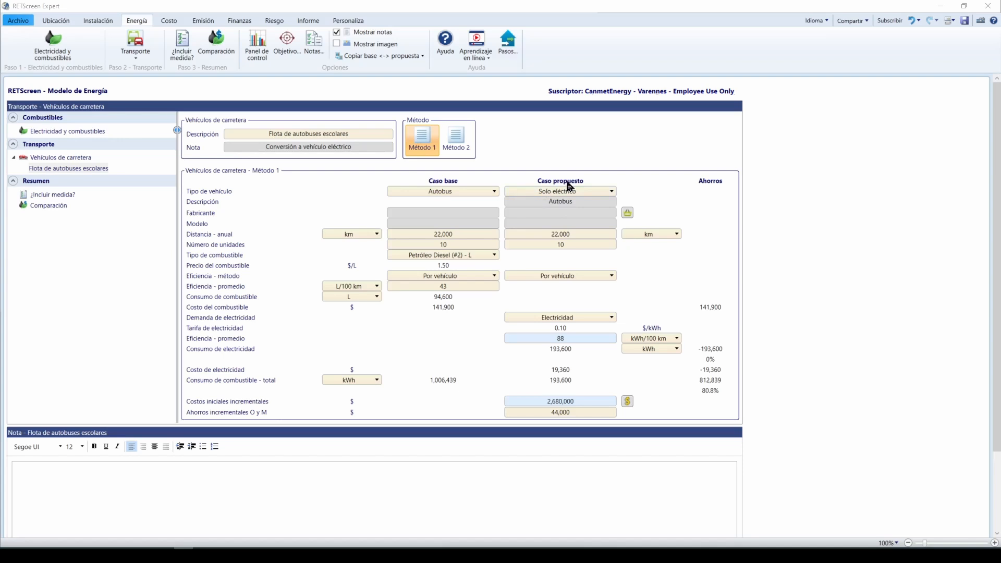
Keep the proposed case vehicle type as Solo eléctrico and review the average efficiency units available for fuel and electricity
click(590, 192)
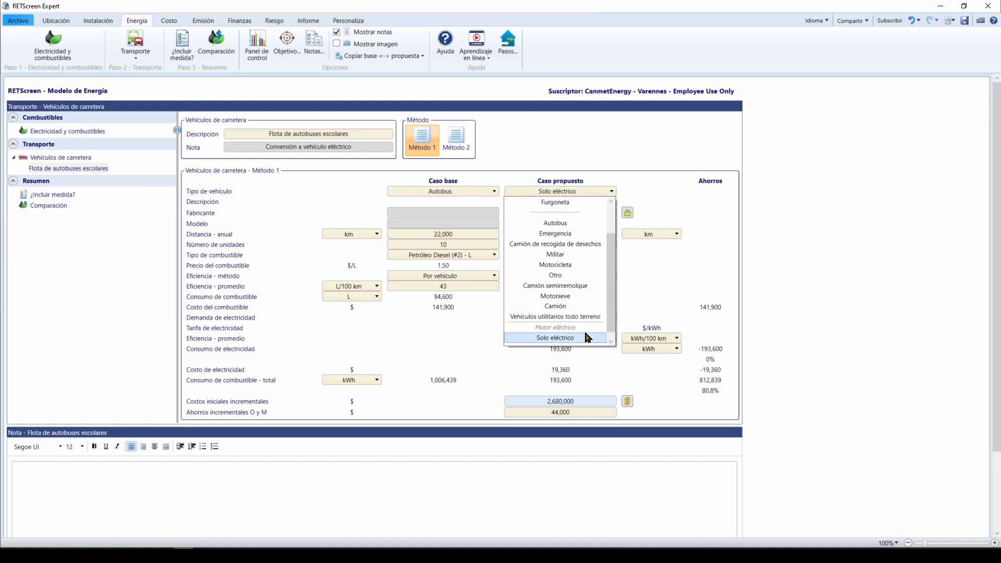
click(577, 338)
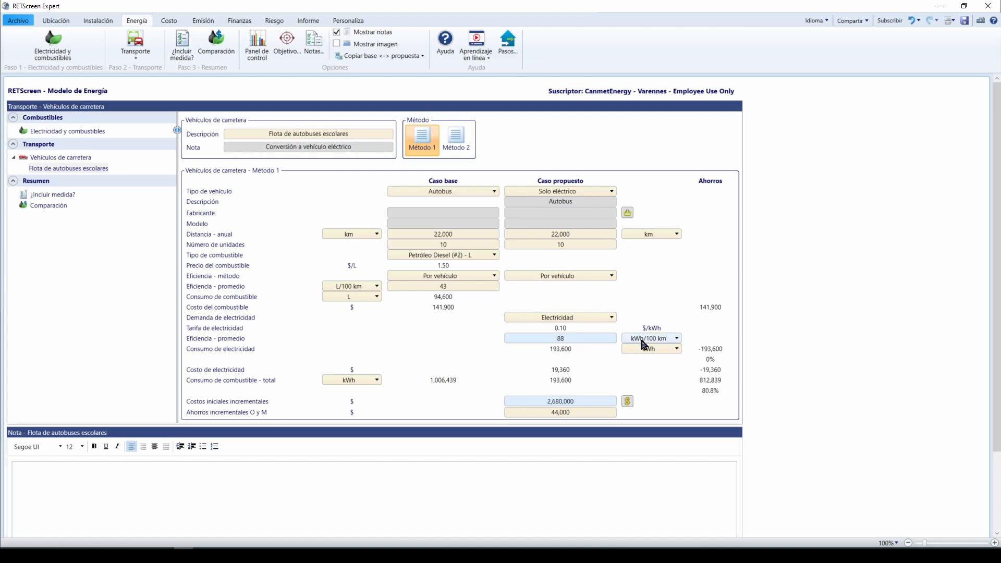
click(364, 288)
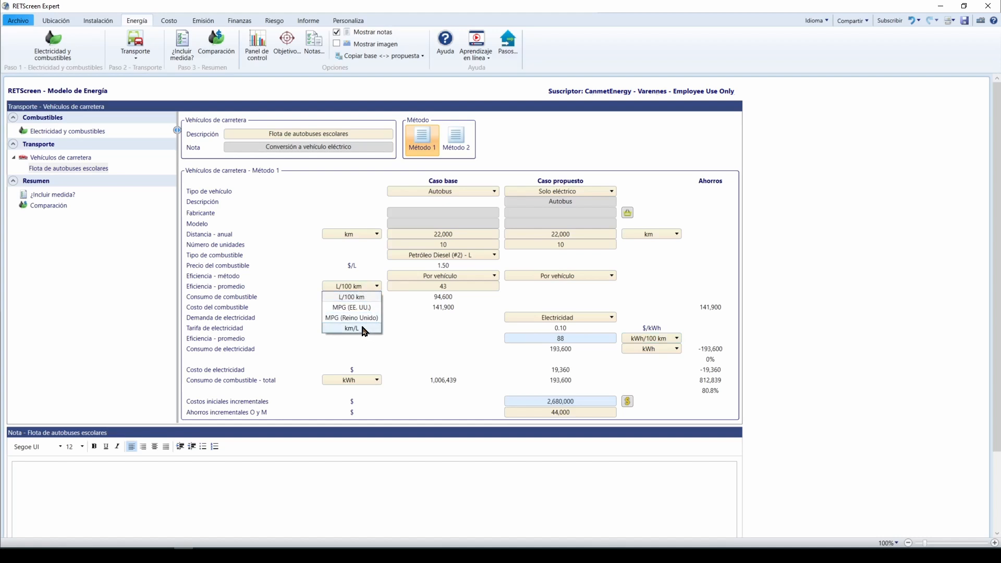
click(669, 337)
click(671, 340)
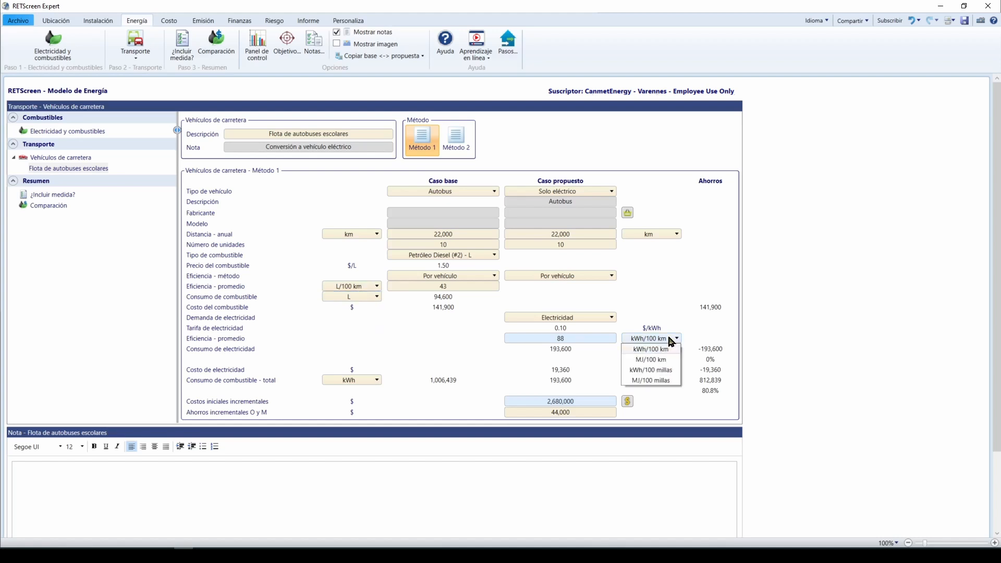
click(671, 339)
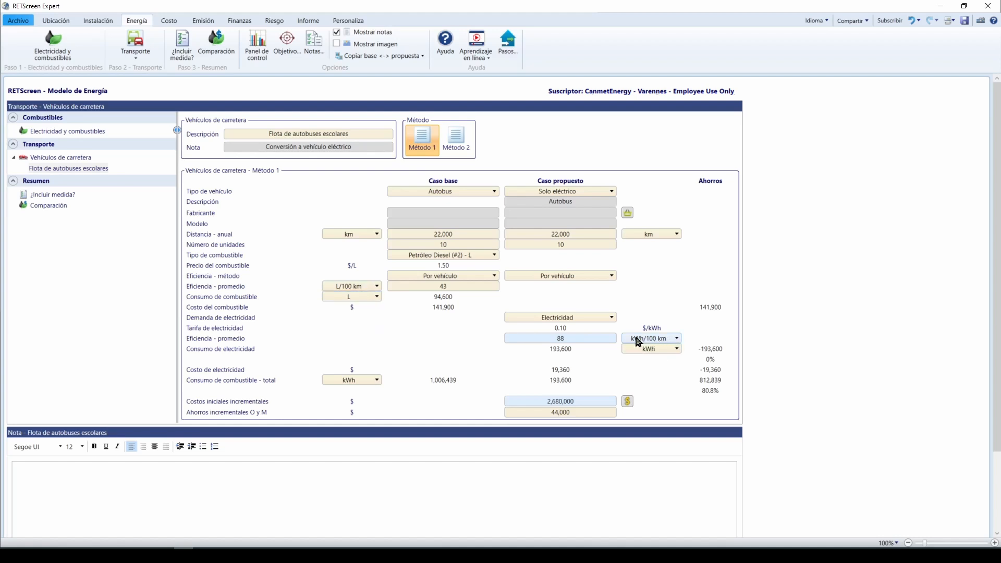
Consult the help table of typical average efficiencies for electric road vehicles
click(232, 338)
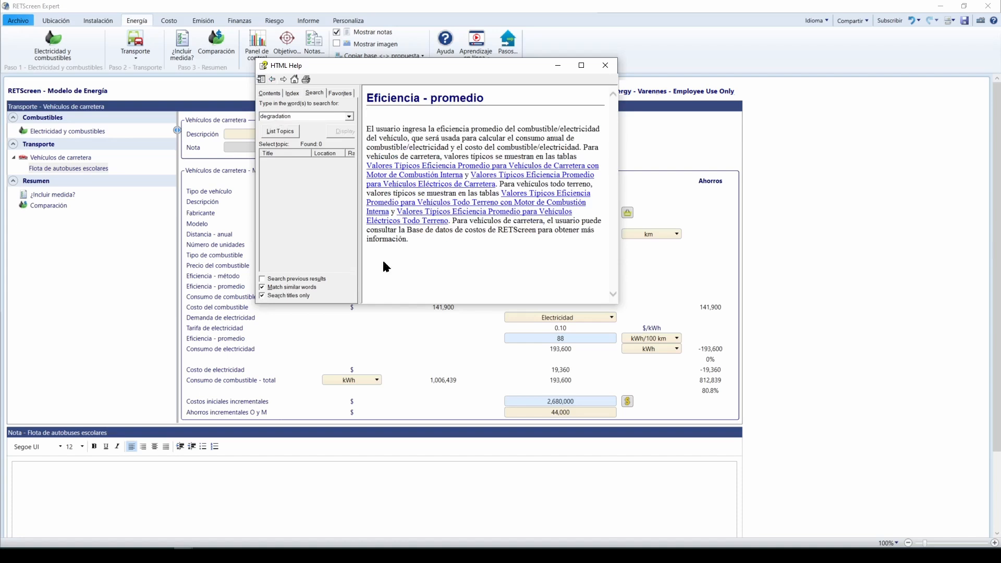
click(434, 185)
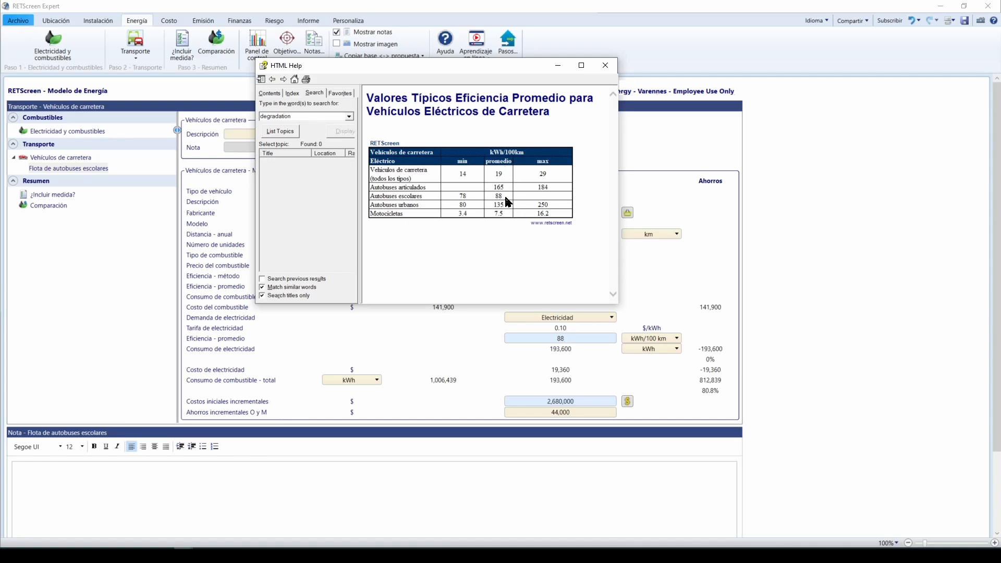
click(605, 65)
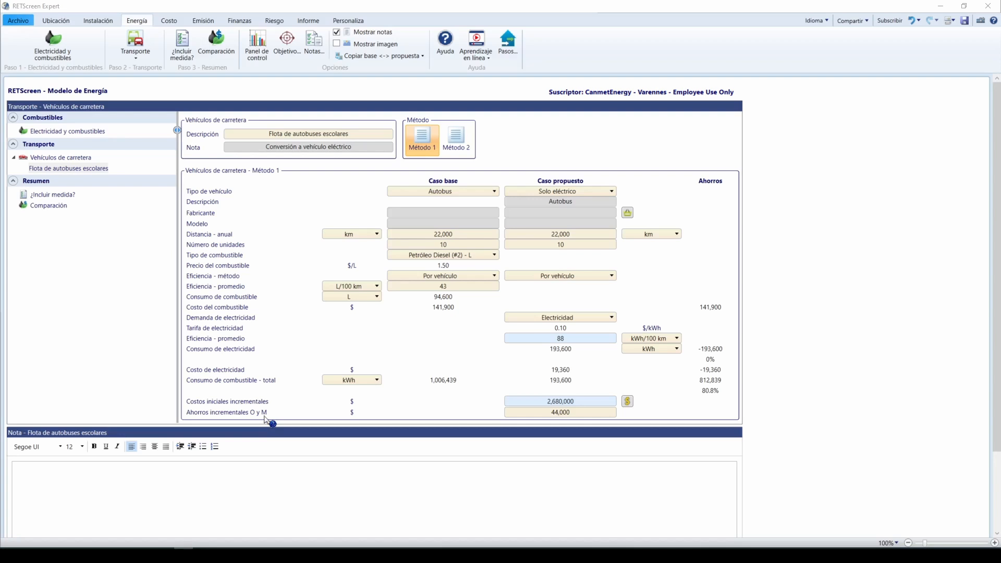
Examine the fleet's measure summary with Combustible ahorrado shown, and the comparison of base and proposed cases
click(73, 196)
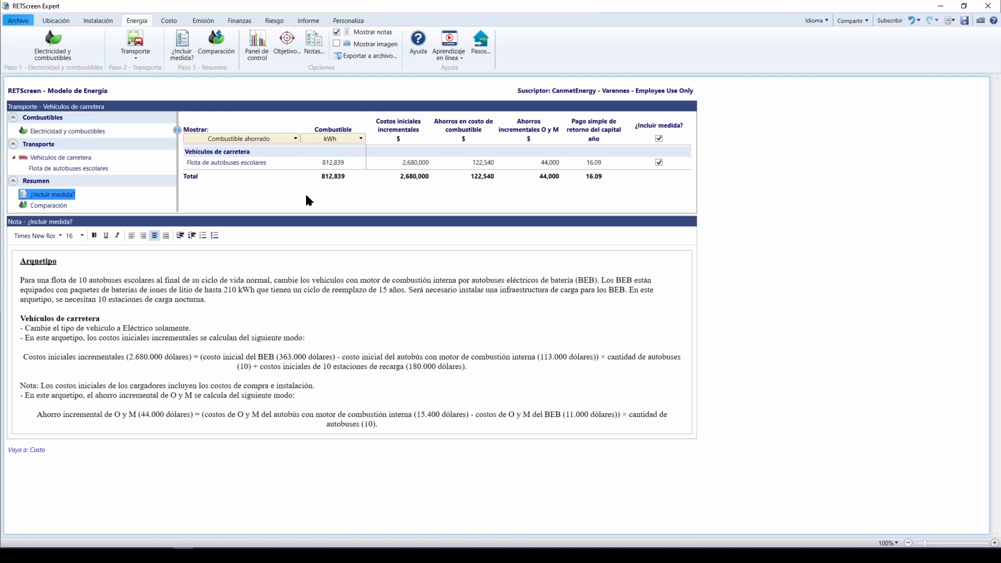
click(263, 139)
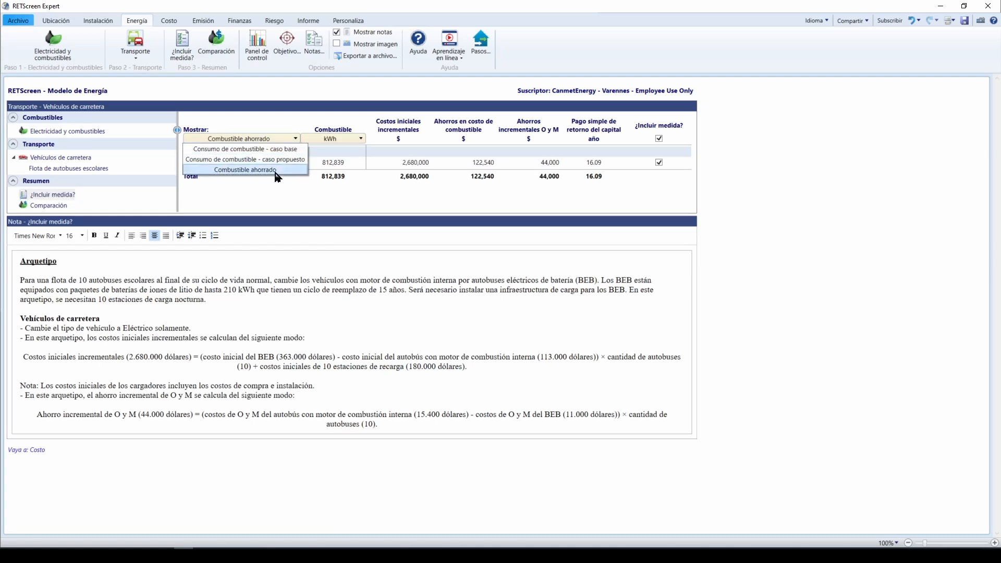
click(275, 171)
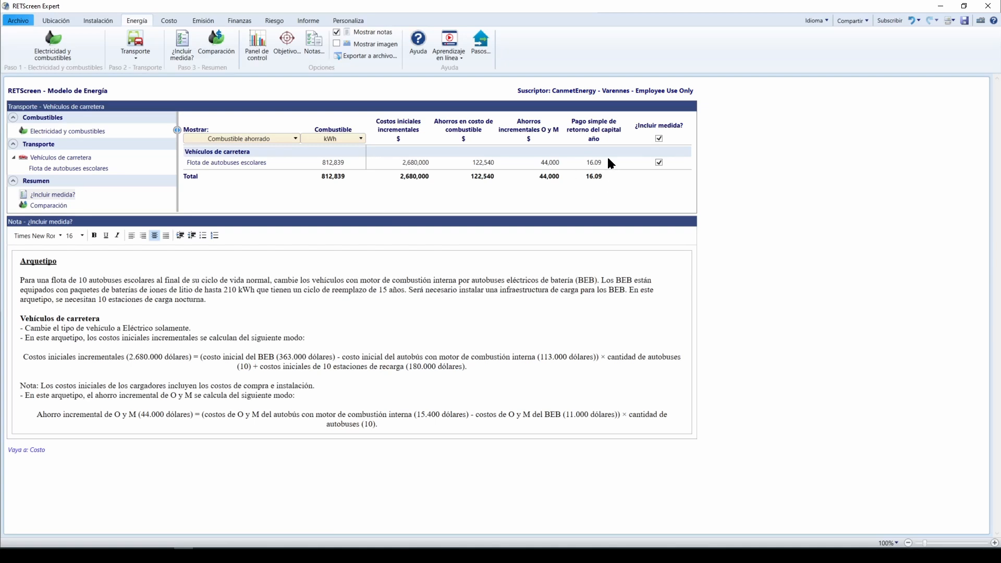
click(222, 53)
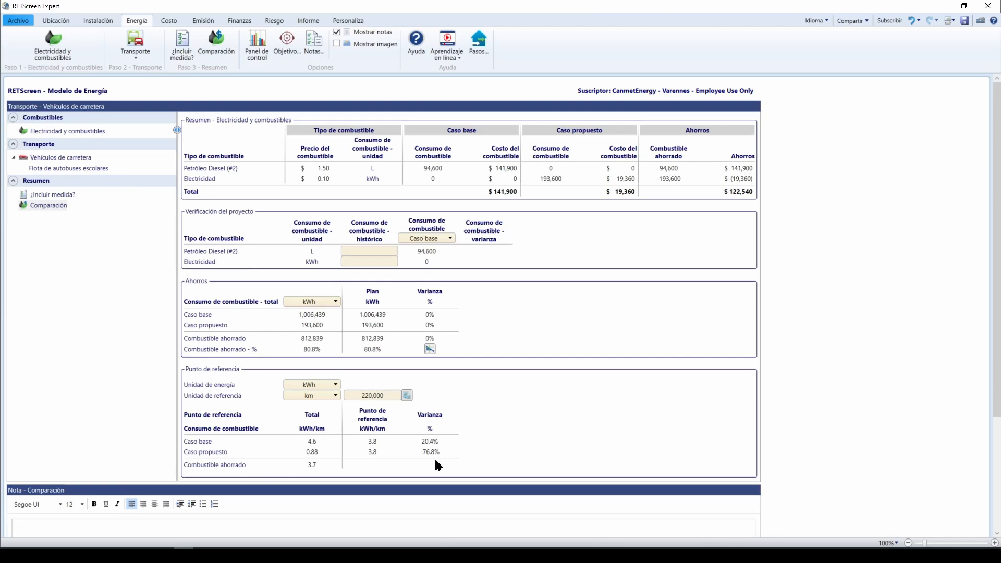
Examine the project's cost analysis and the greenhouse gas reduction in its Nivel 1 emission analysis
click(171, 21)
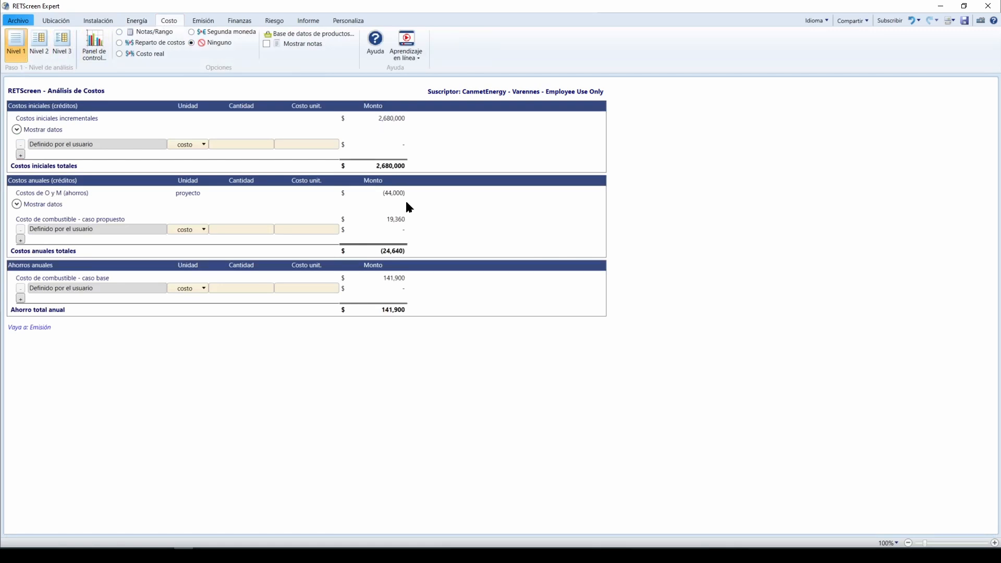
click(211, 22)
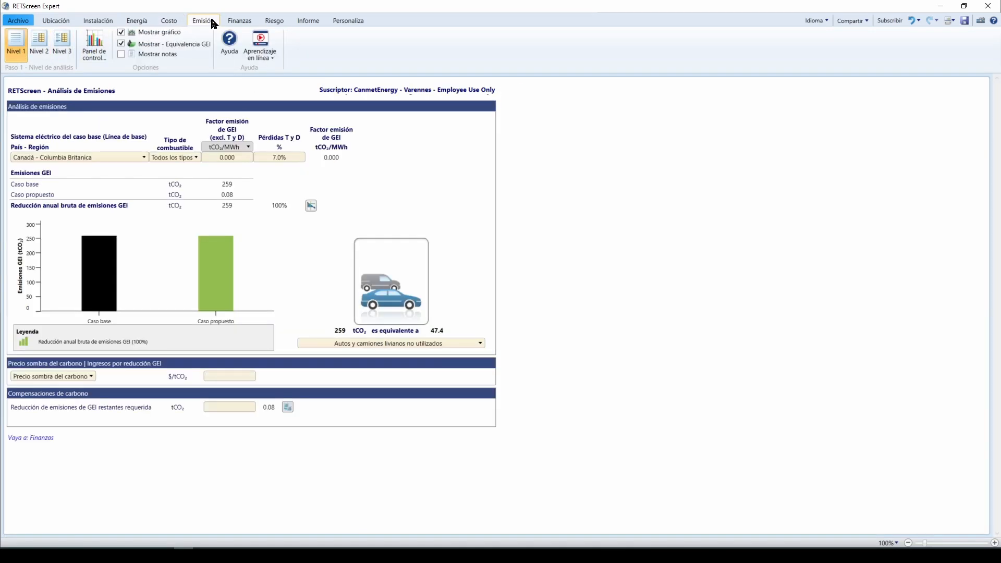
click(16, 51)
click(279, 205)
Examine the financial analysis, including its parameters, viability indicators and annual cash flow charts
click(239, 23)
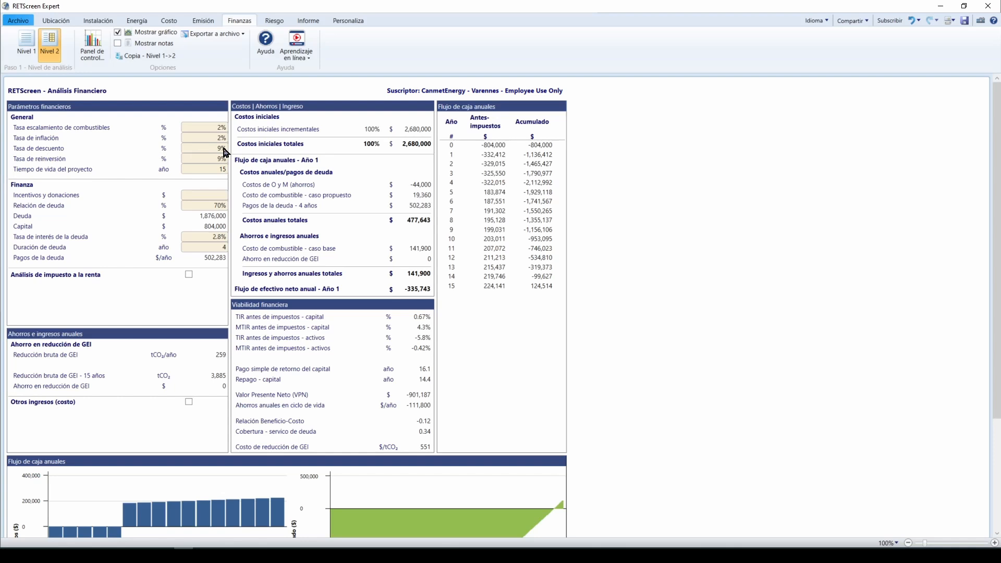
scroll(224, 152, down, 3)
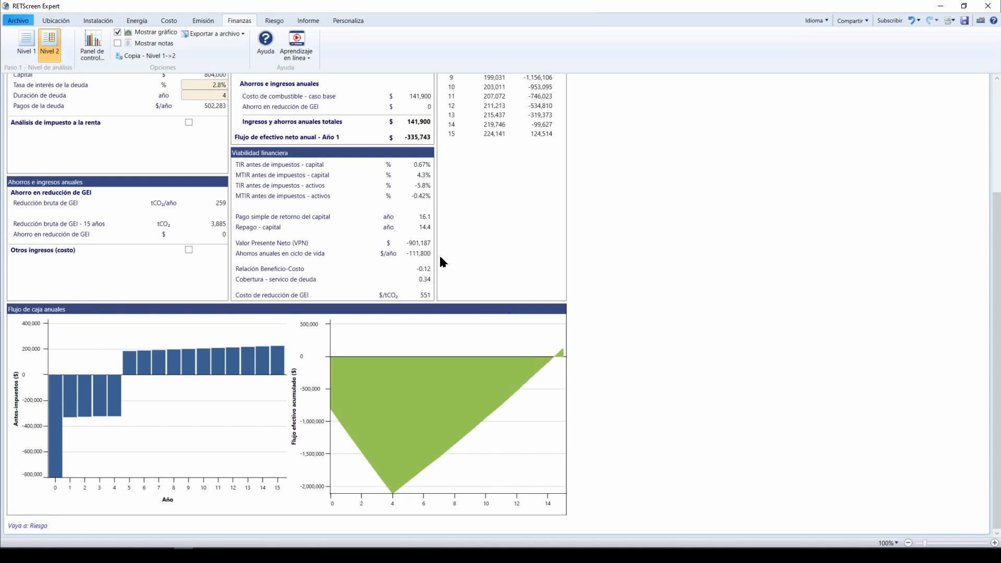
Examine the sensitivity analysis on Valor Presente Neto (VPN) and the parameters available for its first table
click(276, 21)
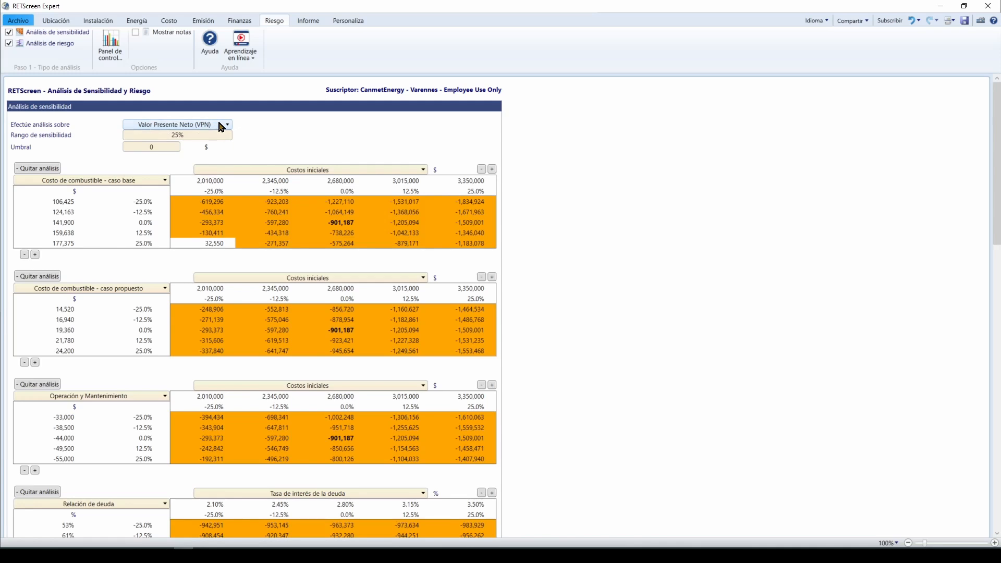
click(99, 181)
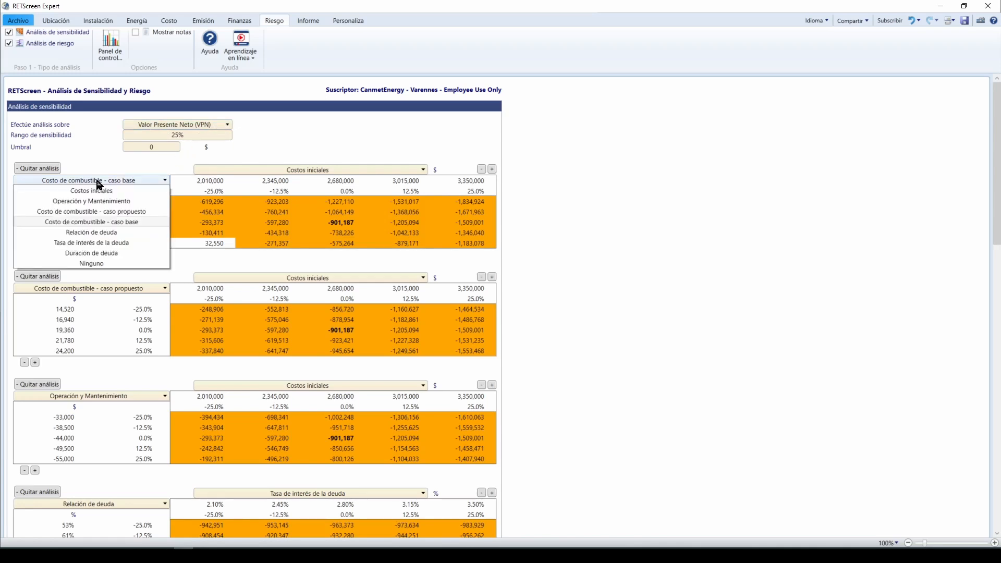
click(313, 170)
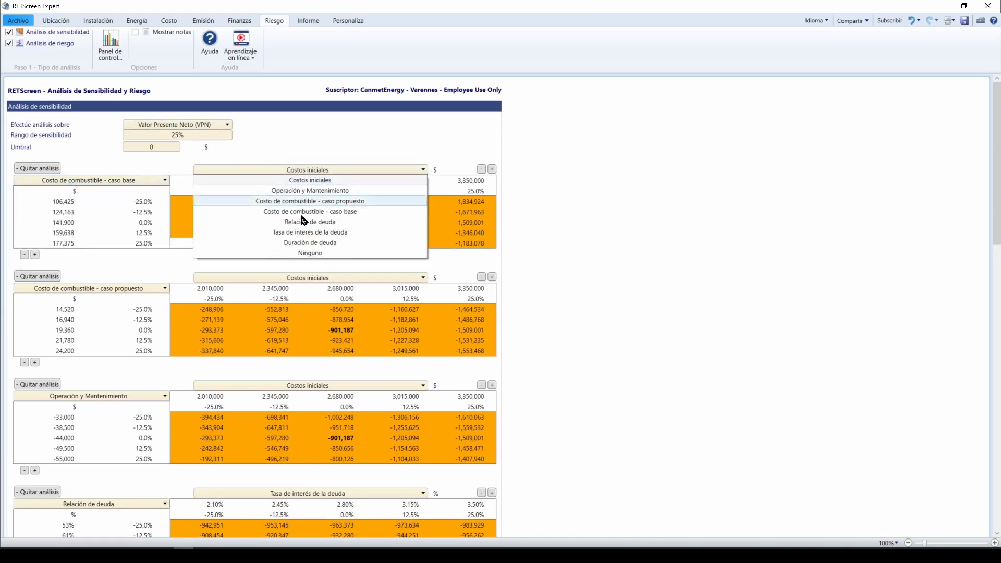
click(366, 168)
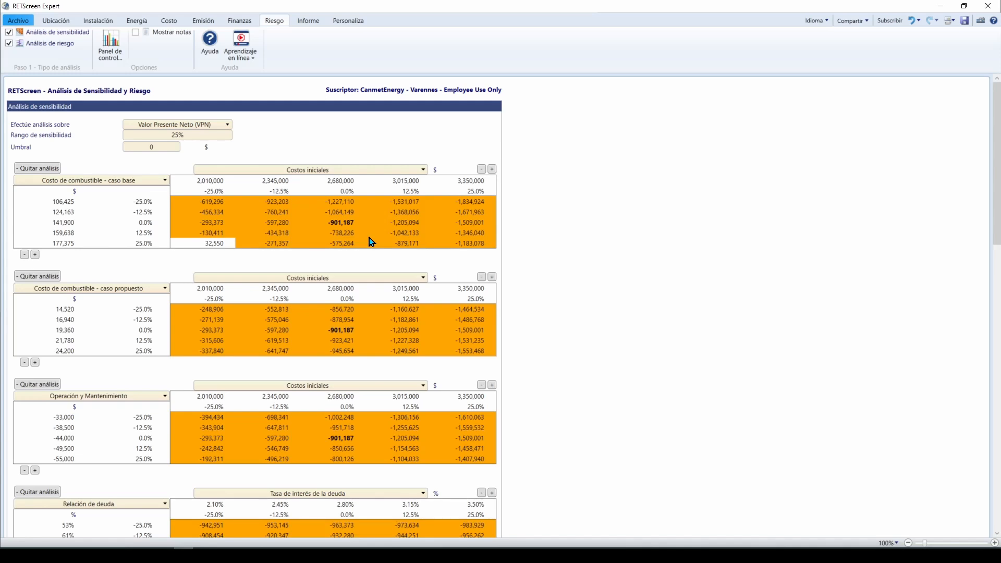
scroll(371, 241, down, 9)
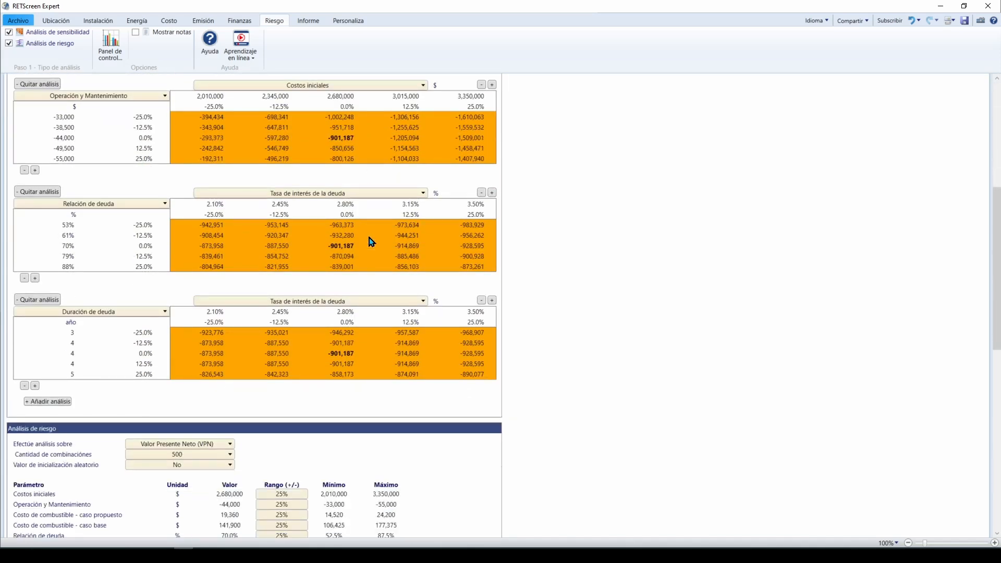
Examine the risk analysis on Valor Presente Neto (VPN), including parameter ranges, the impact chart and the distribution chart
scroll(371, 241, down, 2)
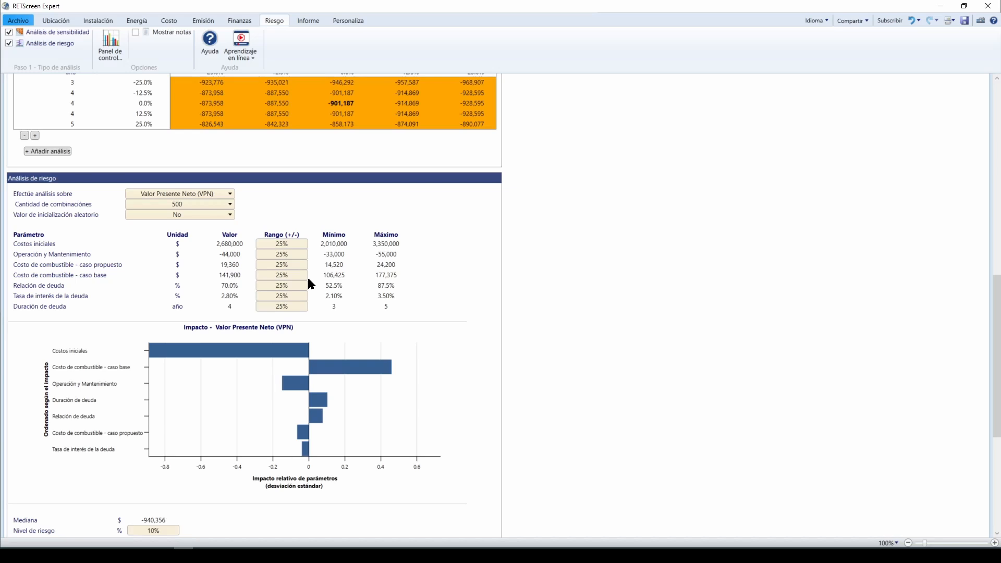
click(192, 196)
click(192, 196)
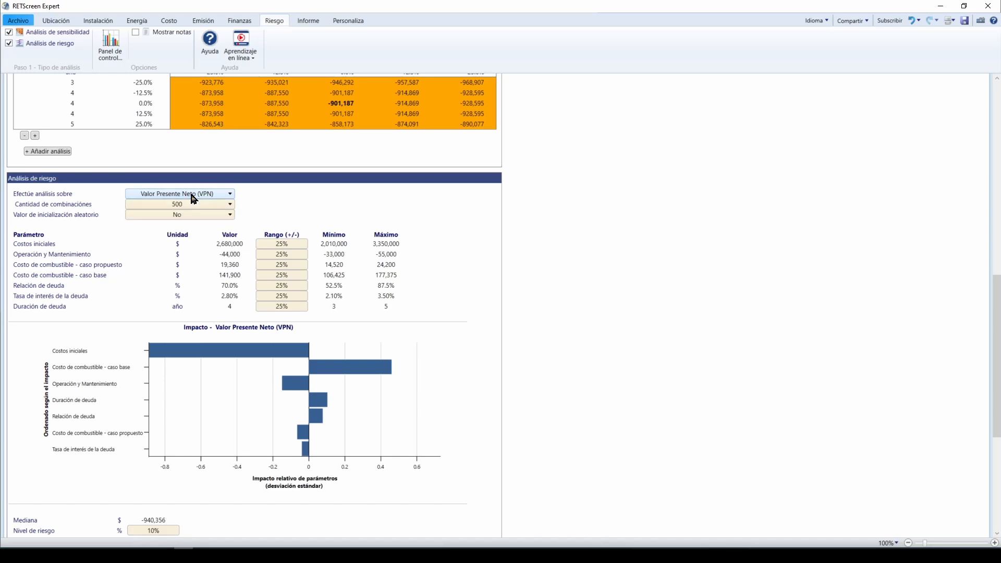
mouse_move(173, 351)
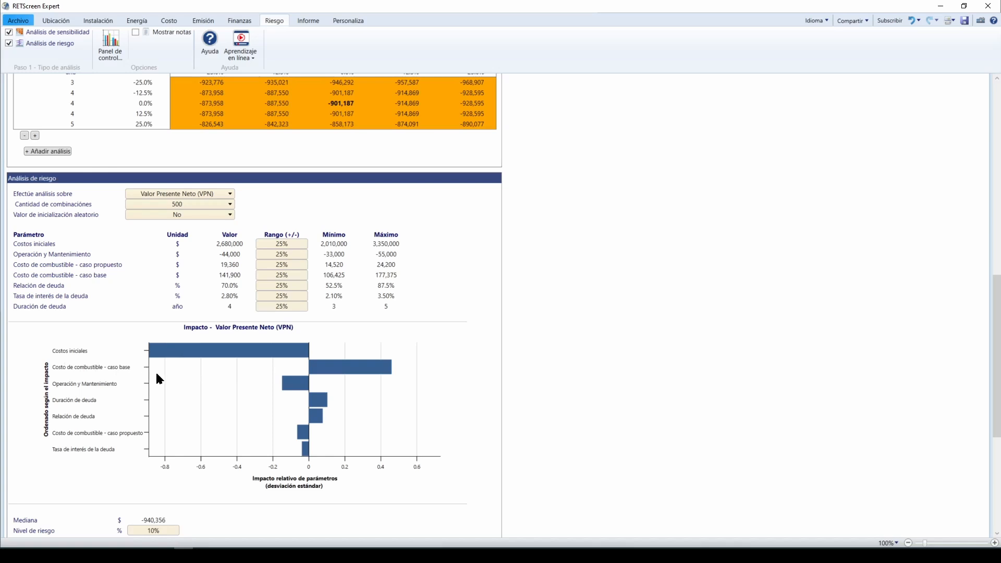
mouse_move(387, 366)
scroll(95, 415, down, 5)
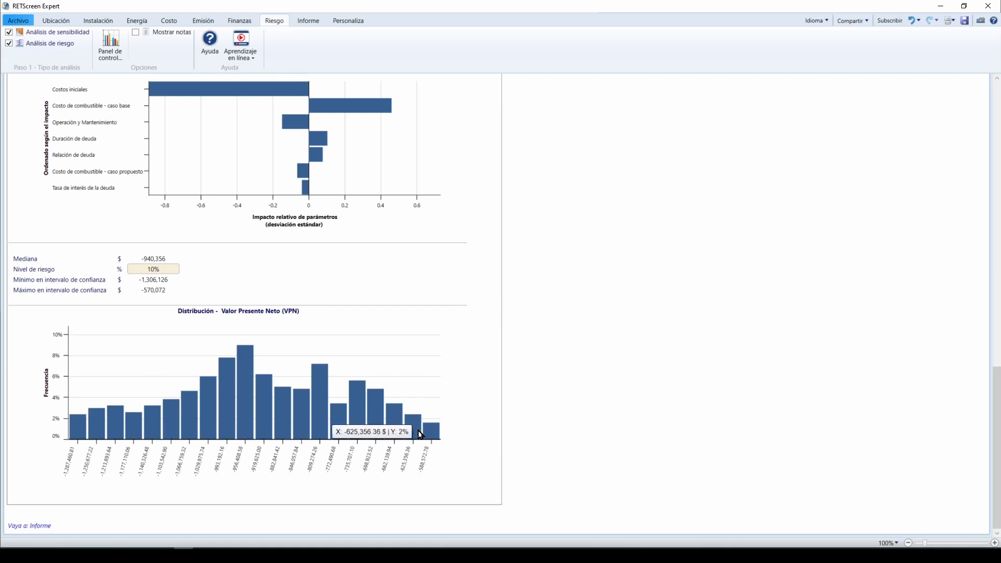
Set the risk level (Nivel de riesgo) of the Valor Presente Neto (VPN) risk analysis to 0%
click(157, 275)
text(0)
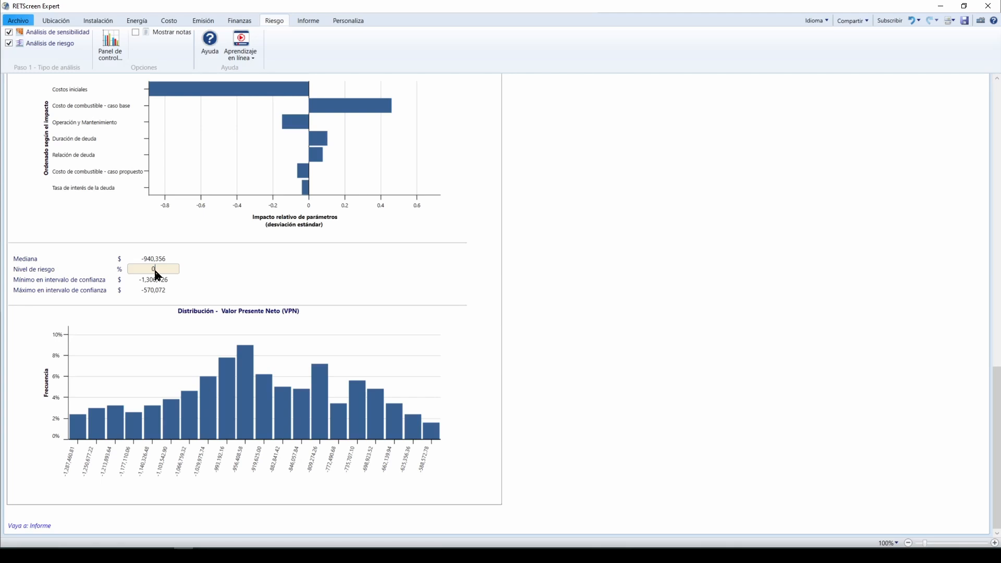
key(Return)
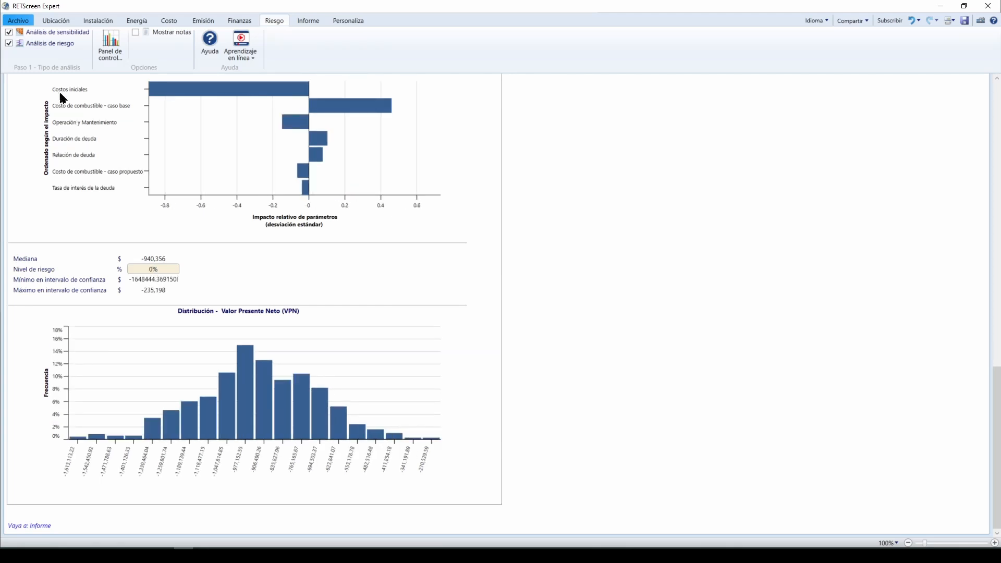
Open the NRCan - Ejemplo portfolio and load its CanmetENERGY - Varennes - Flota transport facility
click(17, 22)
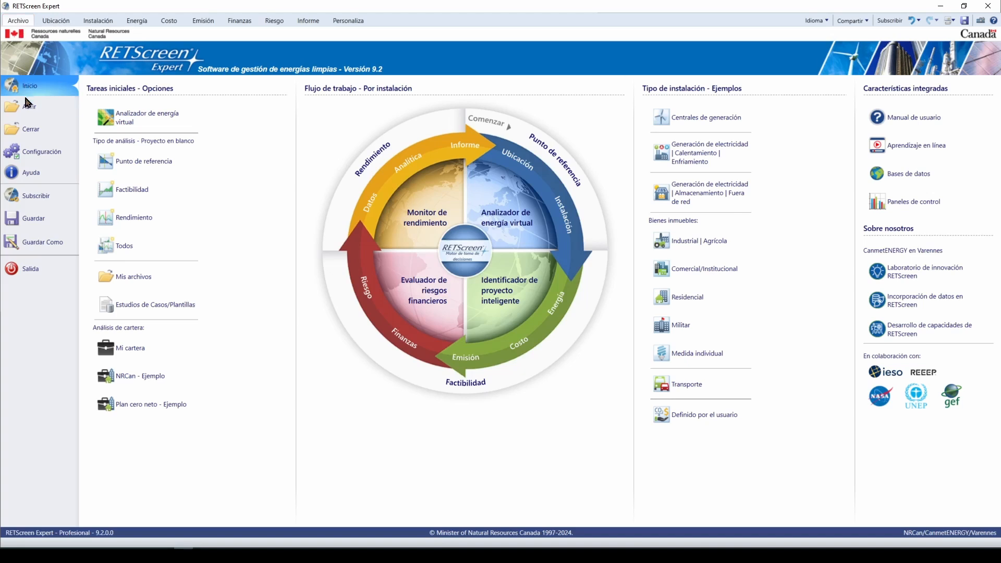
click(35, 111)
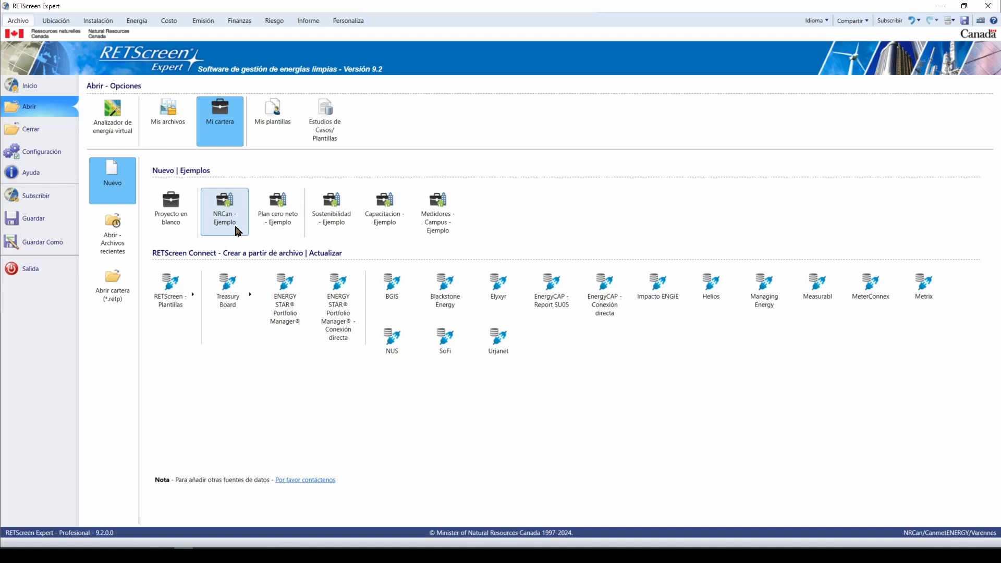
click(235, 229)
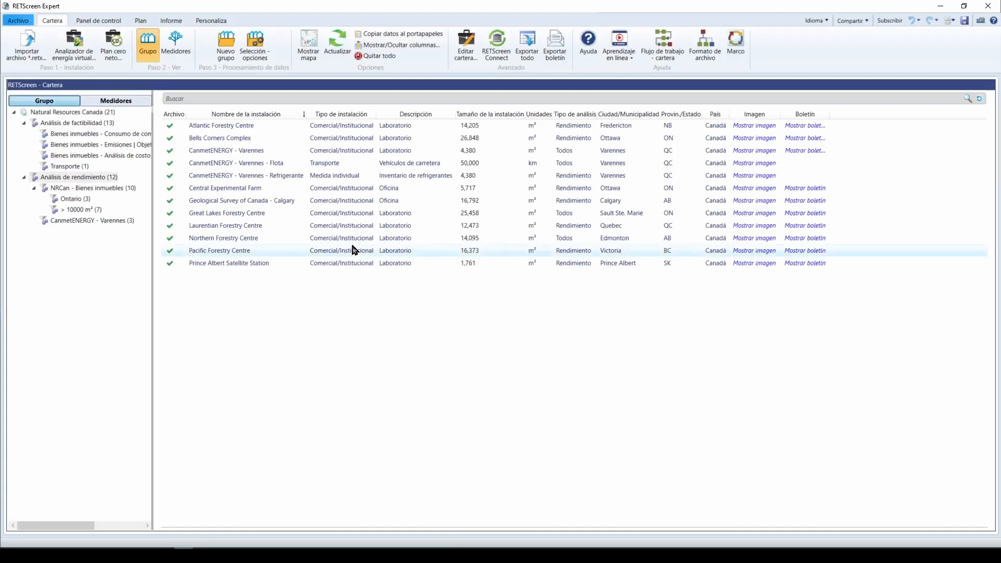
double_click(295, 162)
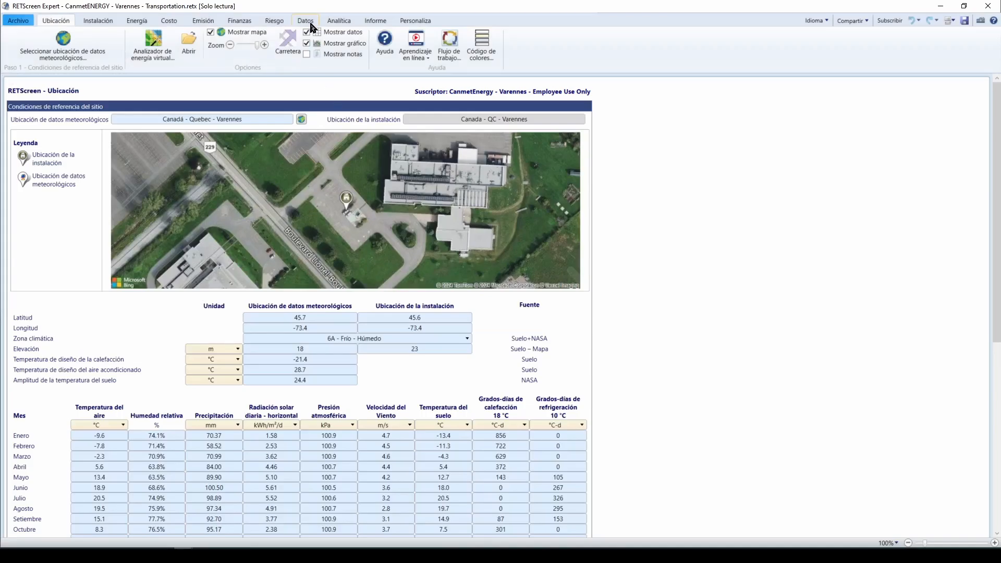
Examine the fleet's recorded data, including the Chevrolet Malibu 2008 fuel consumption, the transport consumption options and the road vehicle transport summary
click(306, 21)
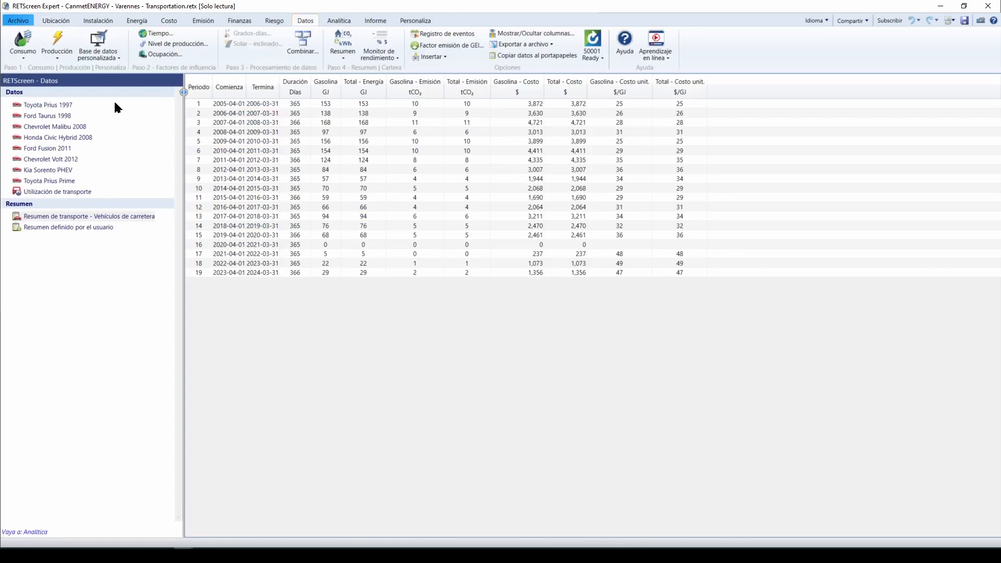
click(54, 127)
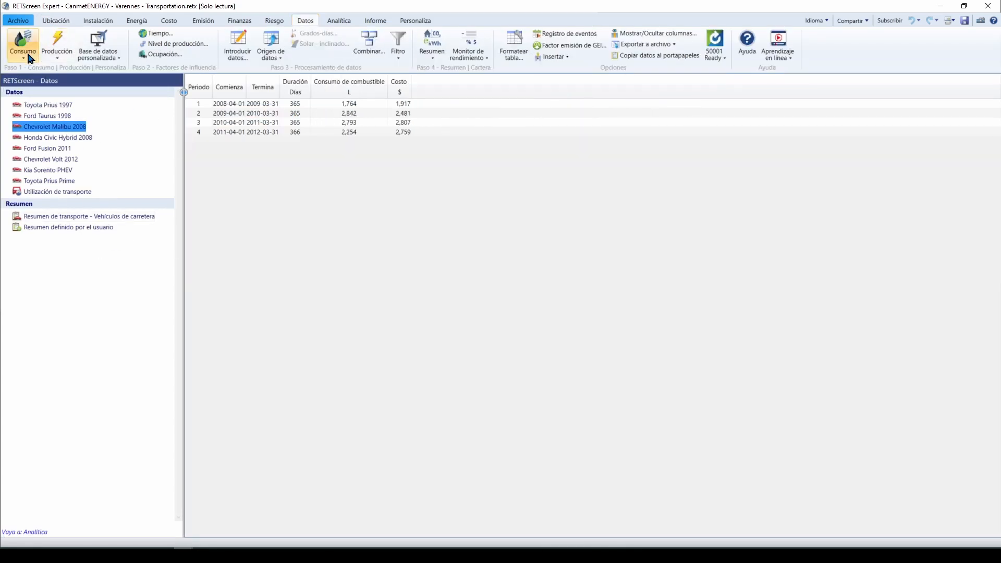
click(29, 58)
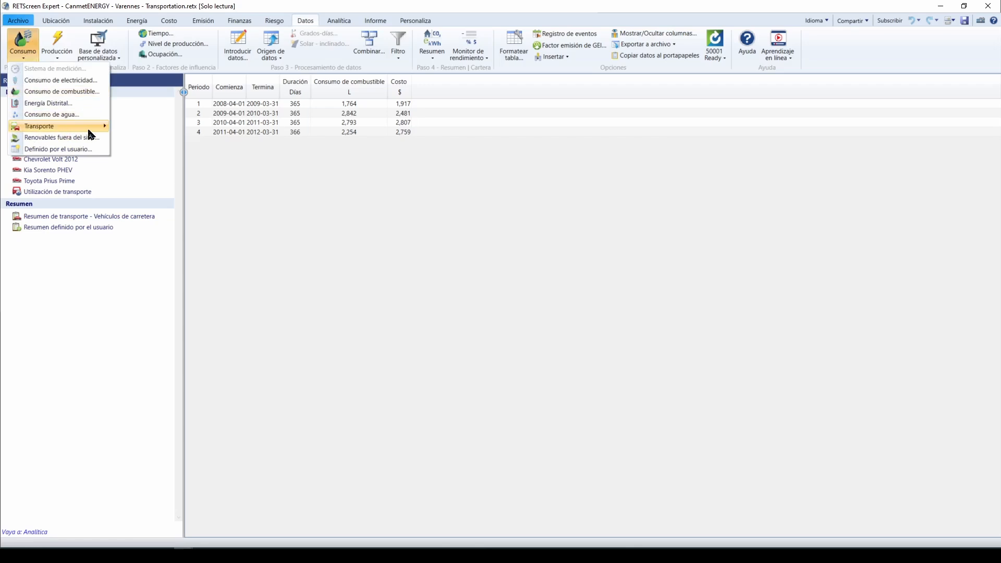
mouse_move(93, 126)
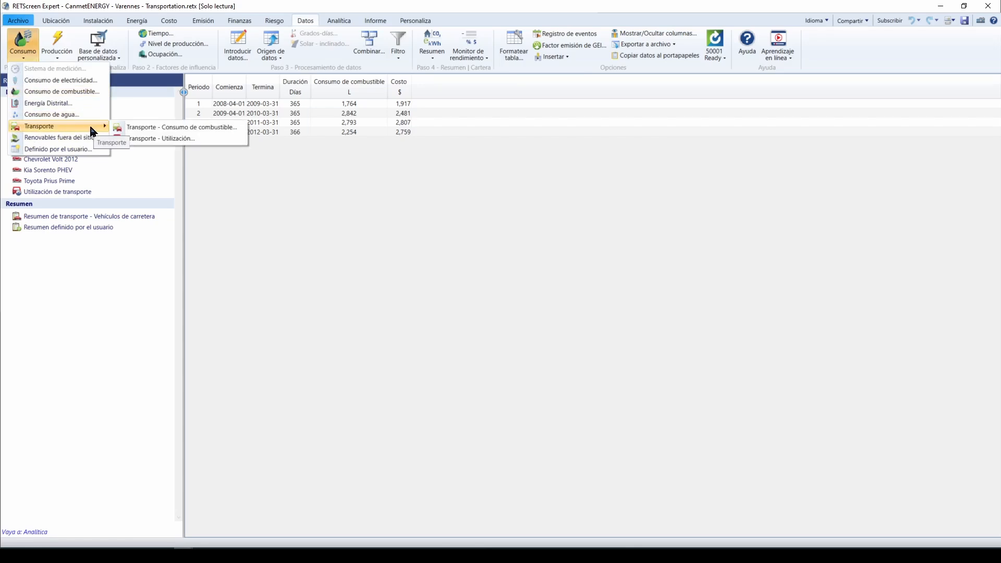
click(212, 140)
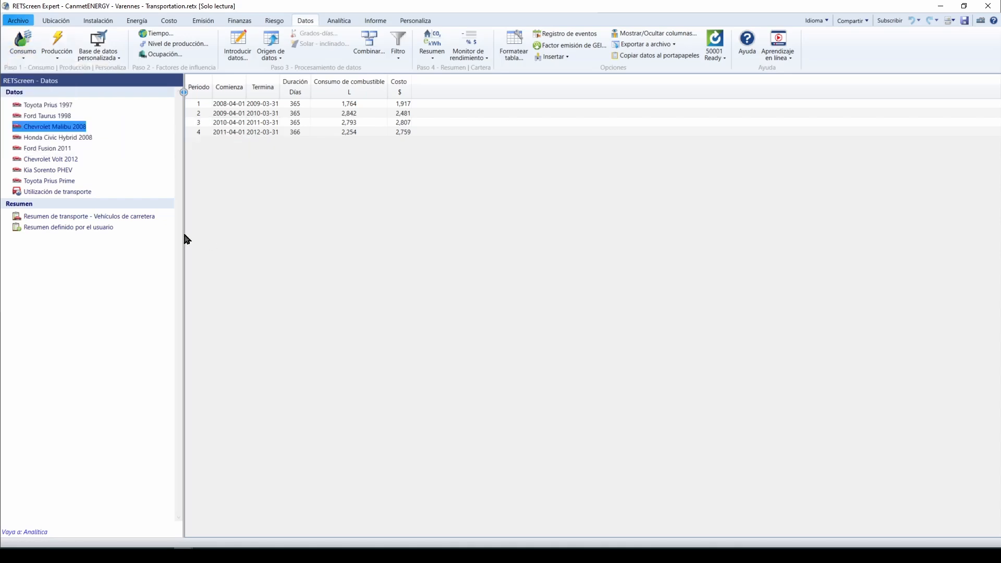
click(128, 217)
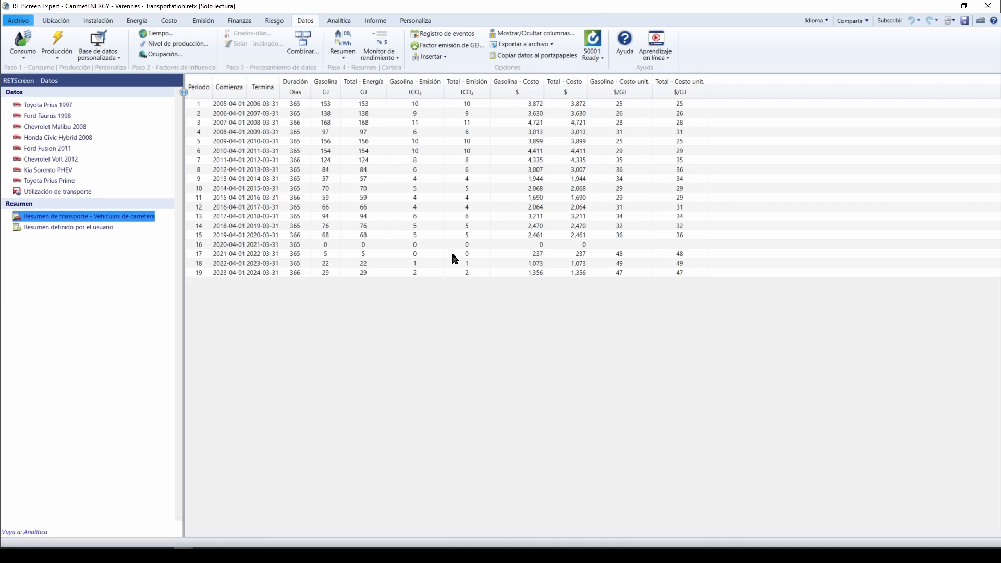
Examine the fleet's annual energy demand and GHG emission bar charts, the energy management report and the custom dashboard page
click(349, 23)
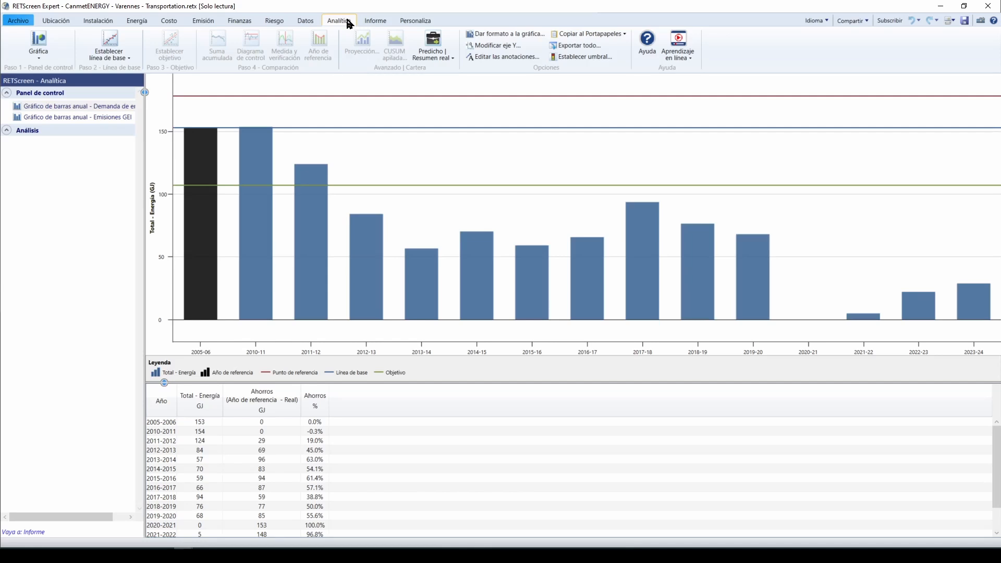
click(106, 117)
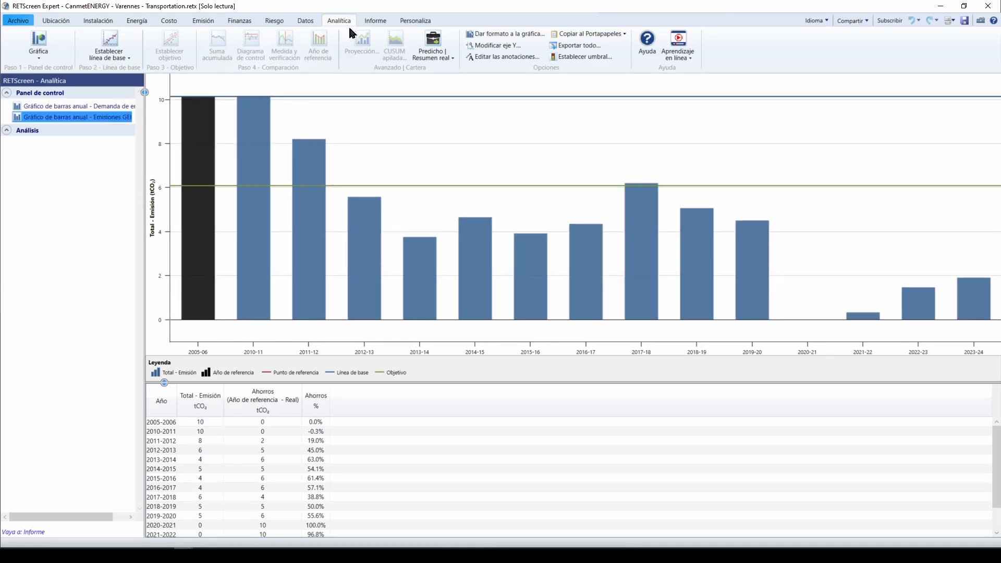
click(377, 22)
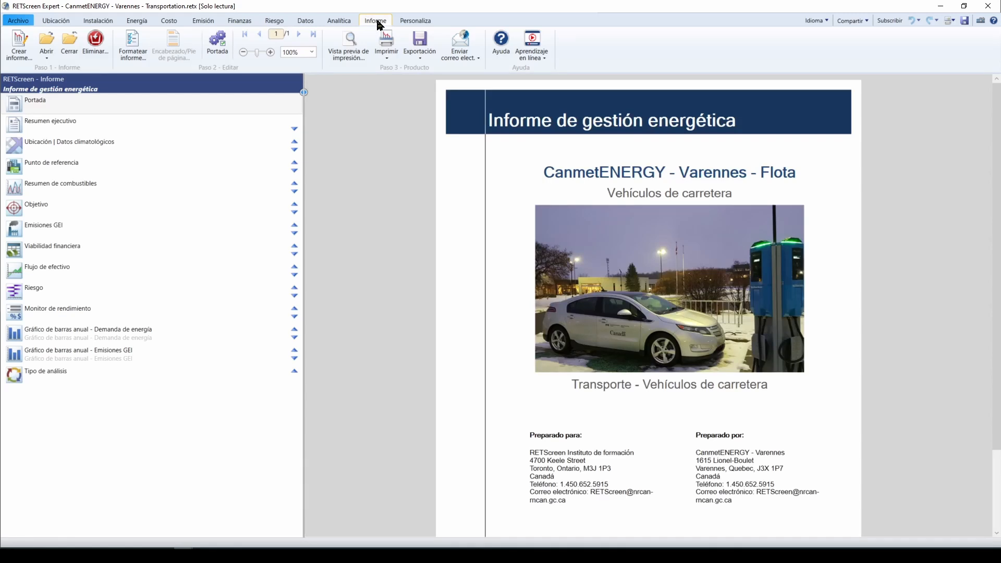
click(420, 24)
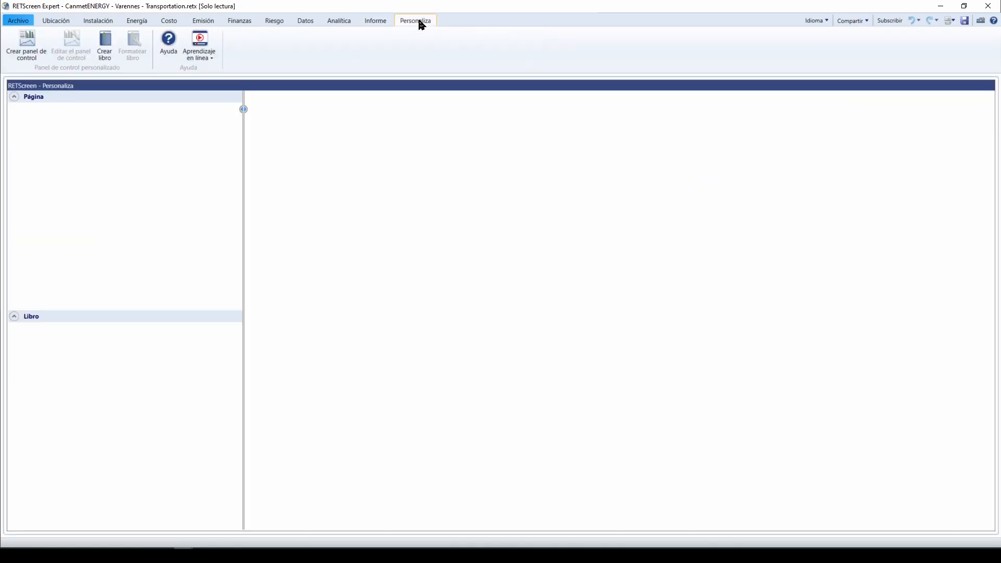
Close the CanmetENERGY - Varennes - Flota file and return from the portfolio to the options for opening files
click(988, 5)
click(550, 308)
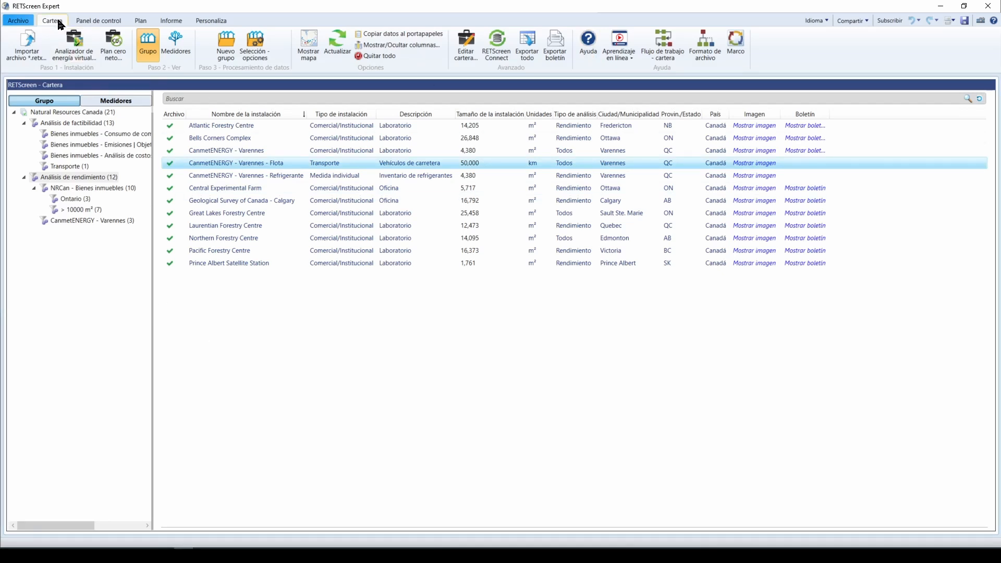
click(18, 20)
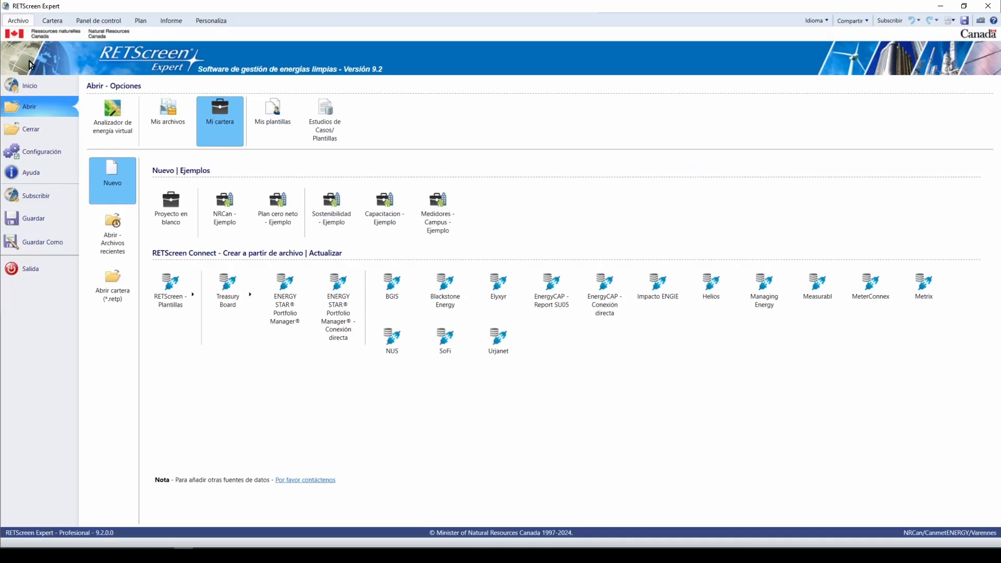